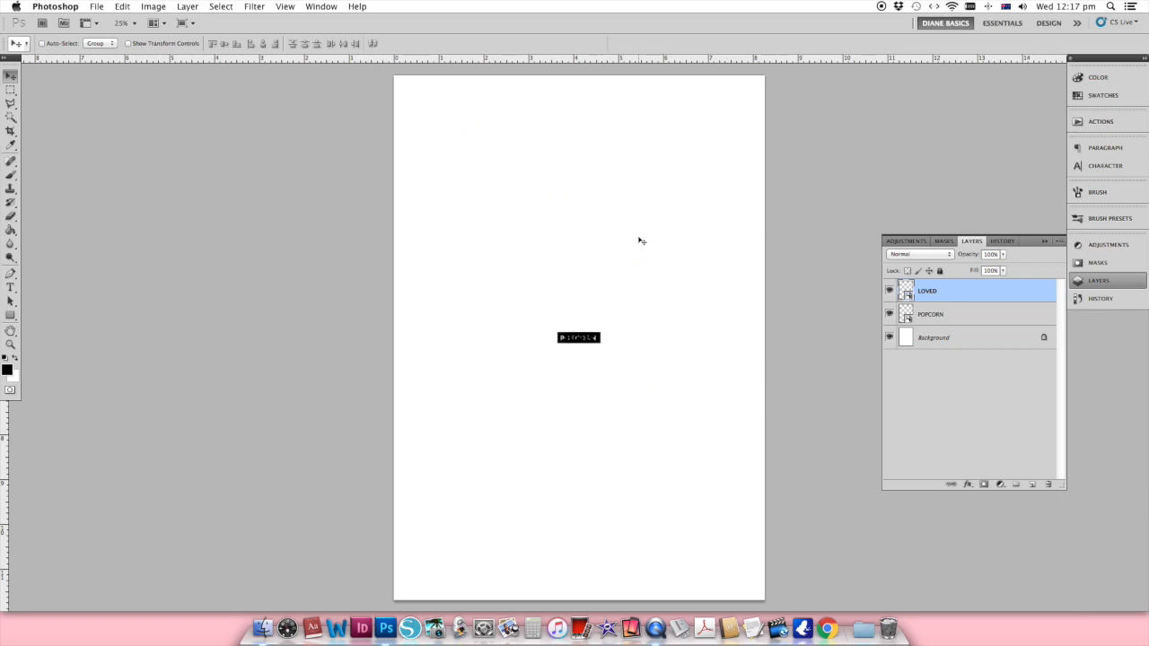
- Place the HAPPY.PNG, EXCITED.PNG, AWESOME.PNG and ATE.PNG word strips into the document
{"action": "double_click", "coordinate": [729, 168]}
{"action": "key", "text": "Return"}
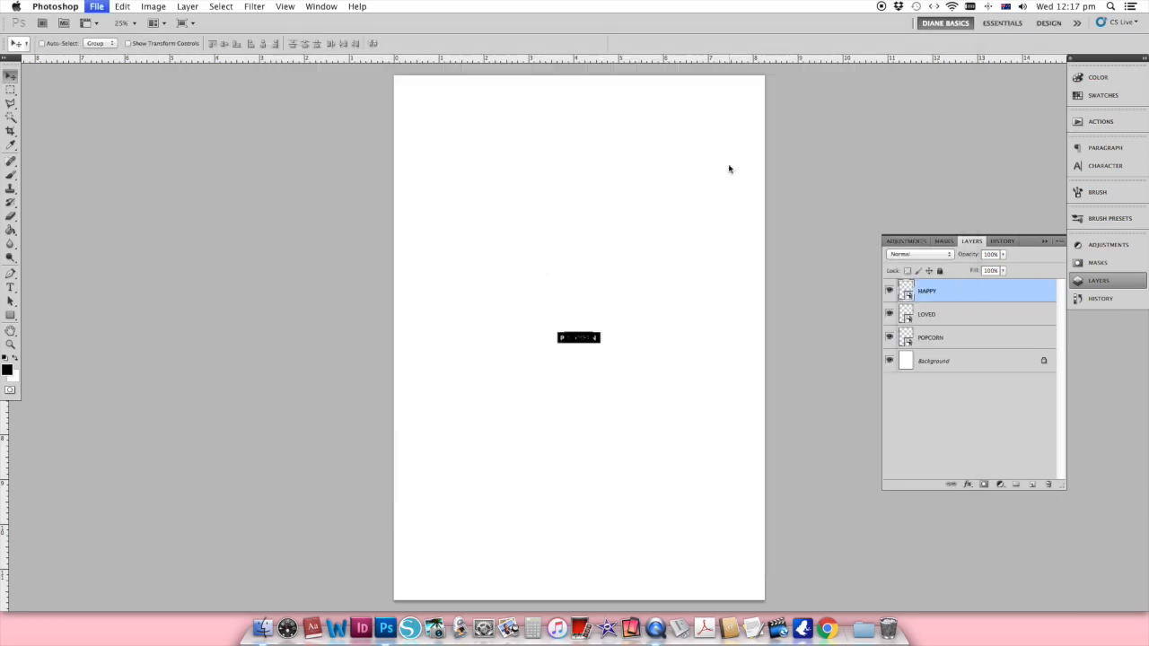
{"action": "key", "text": "super+shift+p"}
{"action": "double_click", "coordinate": [376, 176]}
{"action": "key", "text": "Return"}
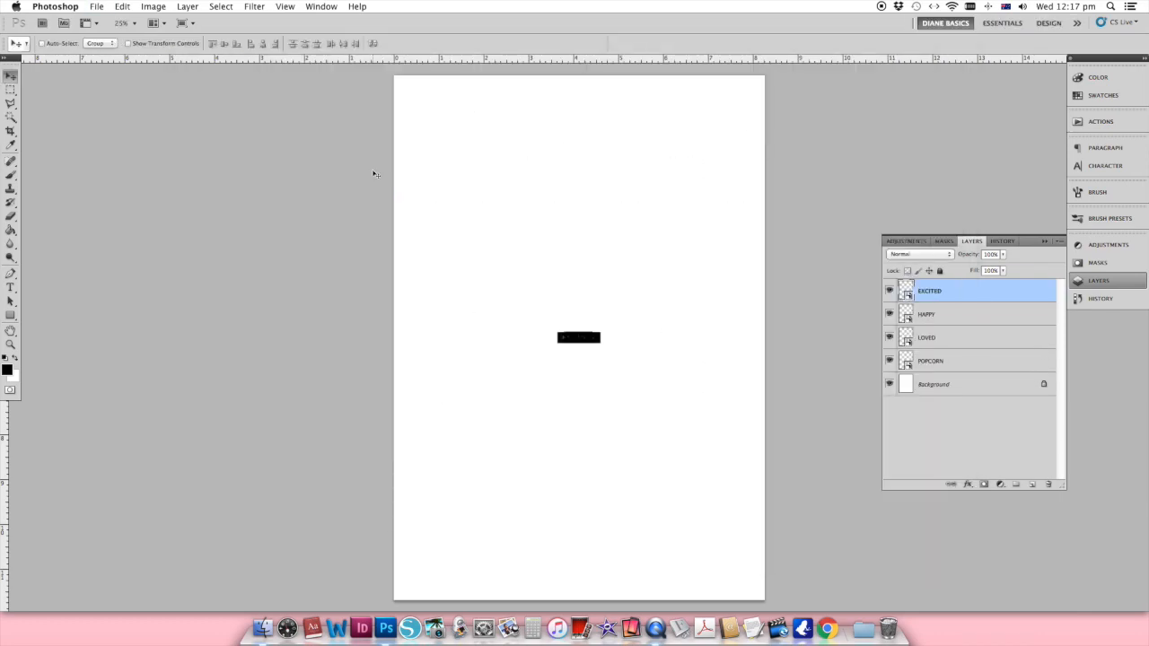
{"action": "key", "text": "super+shift+p"}
{"action": "double_click", "coordinate": [623, 105]}
{"action": "key", "text": "Return"}
- Place the HERE.PNG, RMEMBER.PNG and THIS.PNG word strips into the document
{"action": "key", "text": "super+shift+p"}
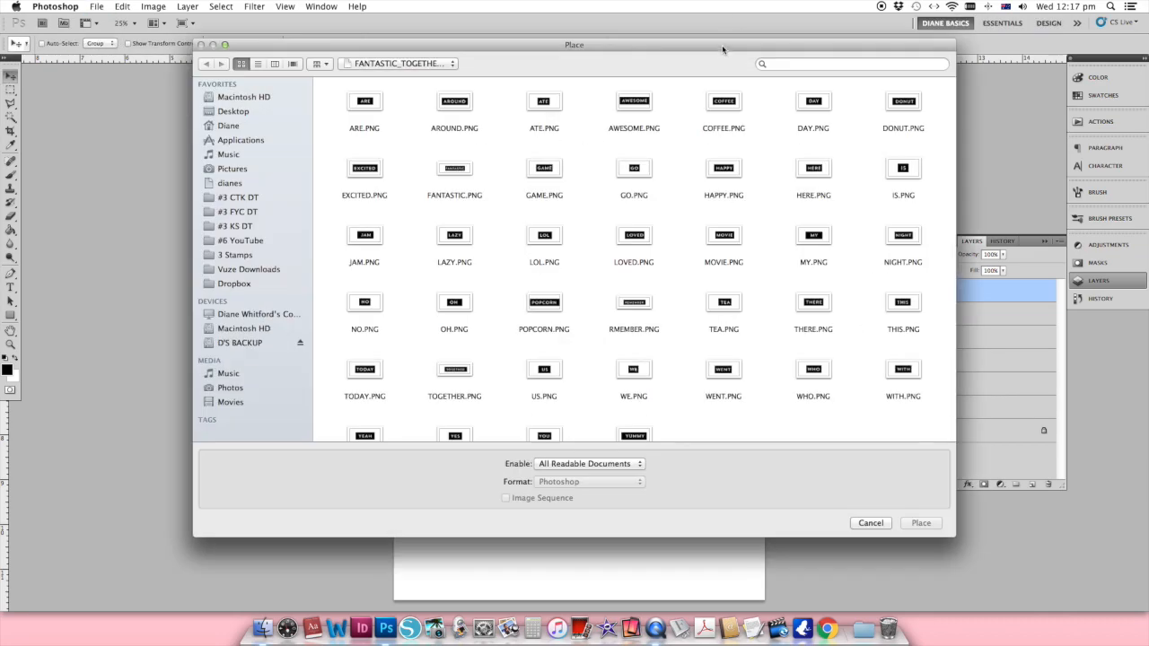
{"action": "left_click_drag", "start_coordinate": [722, 50], "coordinate": [637, 47]}
{"action": "double_click", "coordinate": [726, 175]}
{"action": "key", "text": "Return"}
{"action": "key", "text": "super+shift+p"}
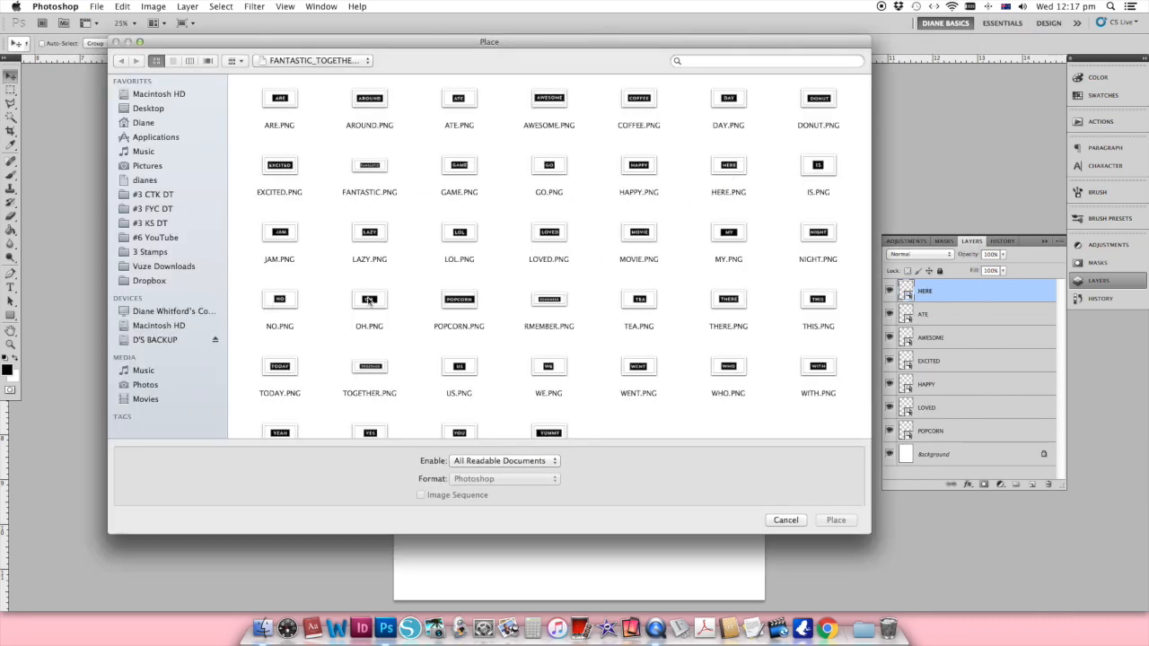
{"action": "double_click", "coordinate": [552, 302]}
{"action": "key", "text": "Return"}
{"action": "key", "text": "super+shift+p"}
{"action": "double_click", "coordinate": [818, 303]}
{"action": "key", "text": "Return"}
- Place the TODAY.PNG, YEAH.PNG, YES.PNG and FANTASTIC.PNG word strips into the document
{"action": "key", "text": "super+shift+p"}
{"action": "double_click", "coordinate": [280, 362]}
{"action": "key", "text": "Return"}
{"action": "key", "text": "super+shift+p"}
{"action": "double_click", "coordinate": [280, 429]}
{"action": "key", "text": "Return"}
{"action": "key", "text": "super+shift+p"}
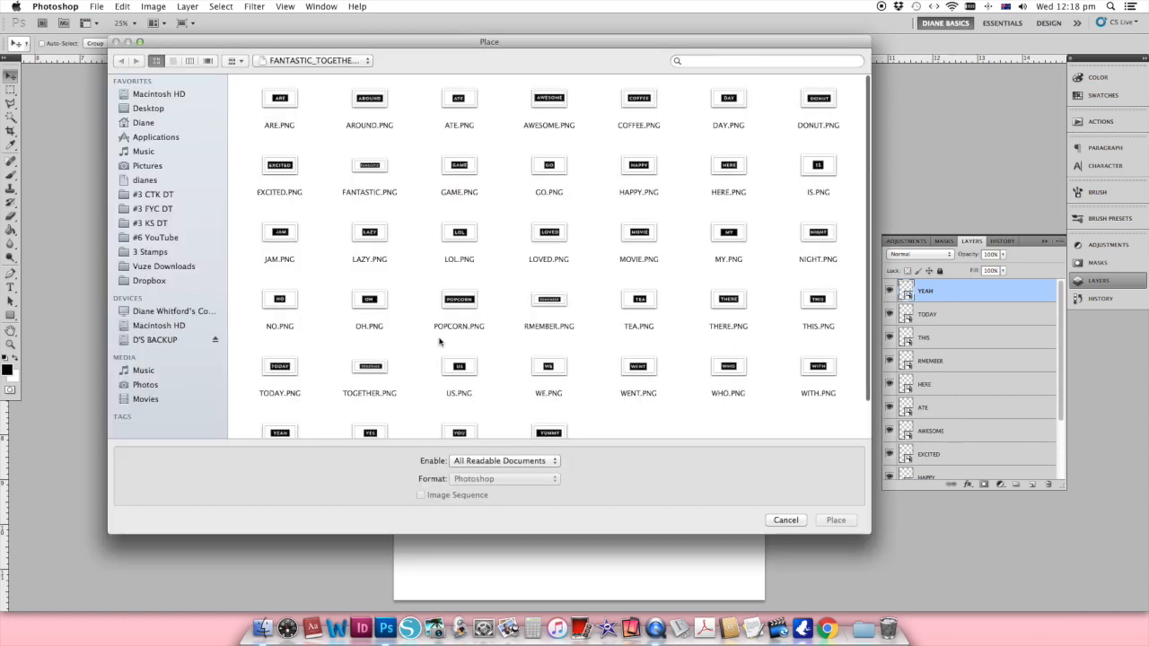
{"action": "double_click", "coordinate": [369, 429]}
{"action": "key", "text": "Return"}
{"action": "key", "text": "super+shift+p"}
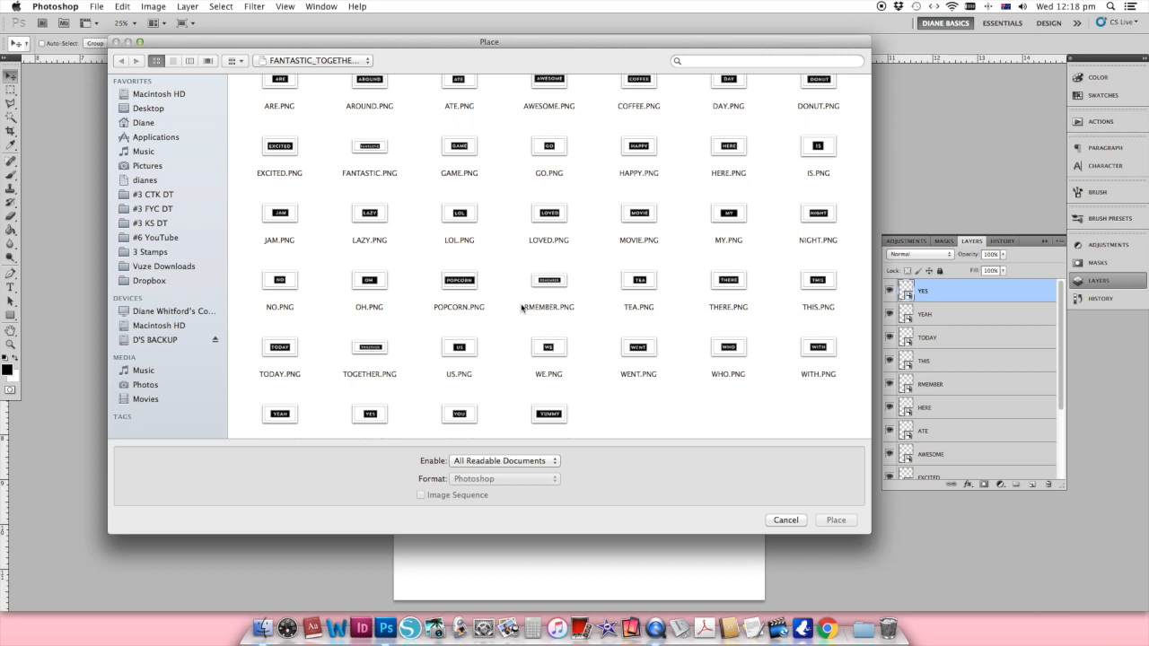
{"action": "double_click", "coordinate": [381, 155]}
{"action": "key", "text": "Return"}
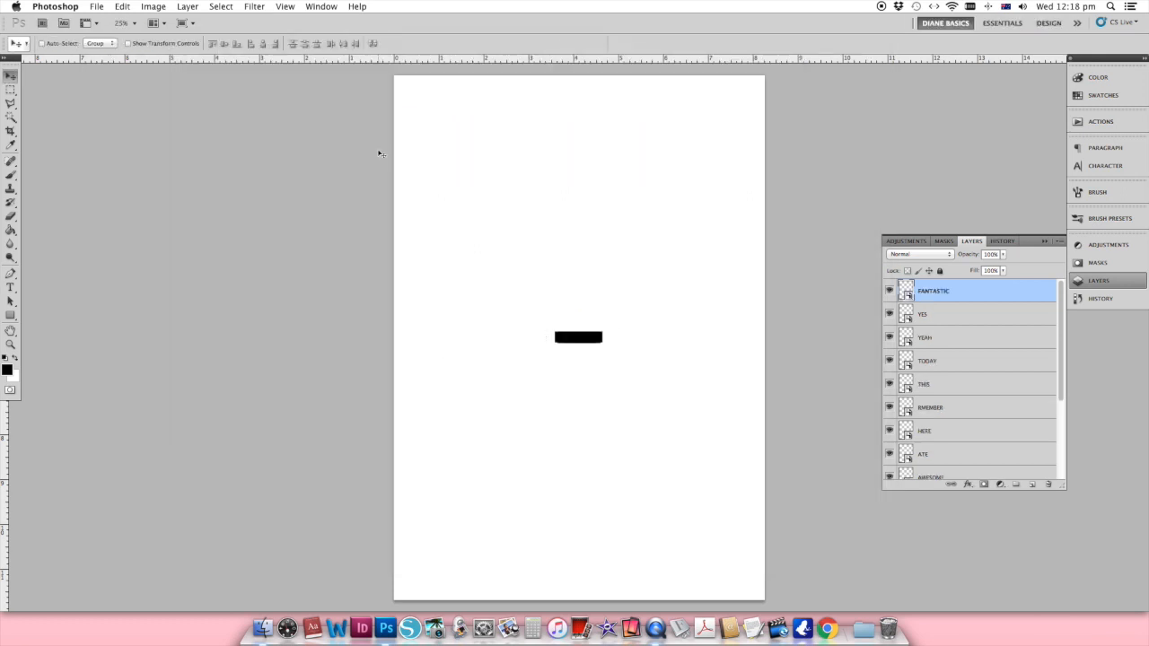
- Position FANTASTIC and YES side by side near the page's left edge, with a horizontal guide along their bottom edge
{"action": "left_click_drag", "start_coordinate": [551, 360], "coordinate": [430, 351]}
{"action": "scroll", "coordinate": [471, 343], "scroll_direction": "up", "scroll_amount": 3}
{"action": "left_click_drag", "start_coordinate": [482, 60], "coordinate": [454, 351]}
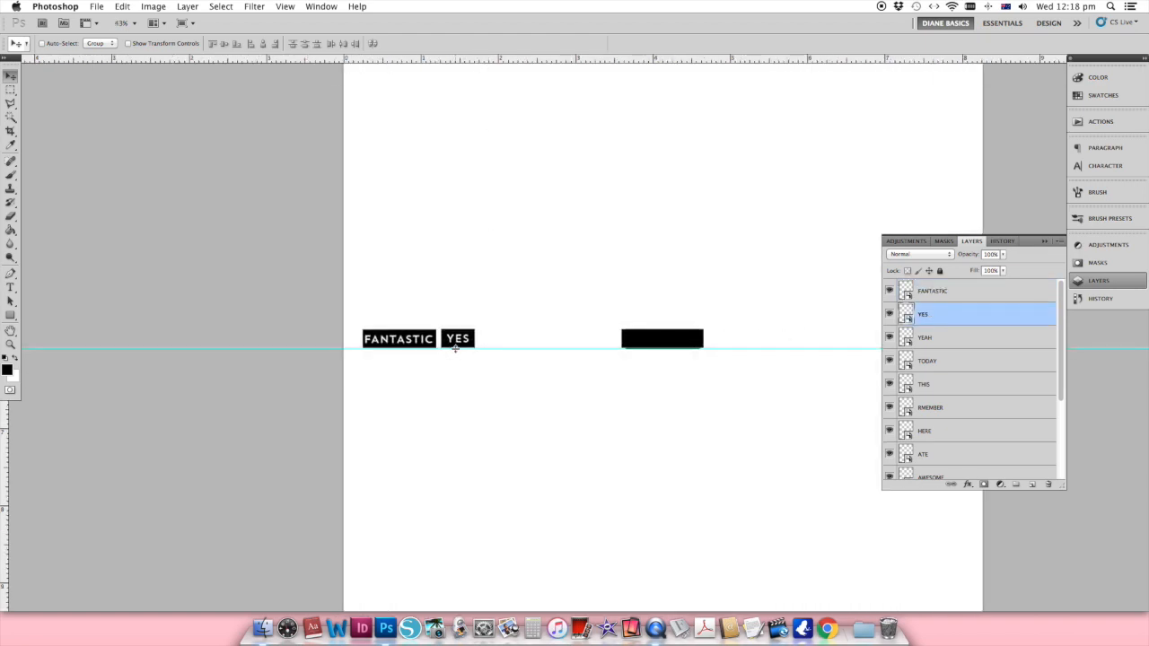
{"action": "left_click_drag", "start_coordinate": [667, 342], "coordinate": [612, 345]}
{"action": "left_click_drag", "start_coordinate": [411, 343], "coordinate": [458, 344]}
- Set YEAH aside to the right of the stack and add REMEMBER and HERE after YES in the row
{"action": "left_click_drag", "start_coordinate": [643, 343], "coordinate": [761, 346]}
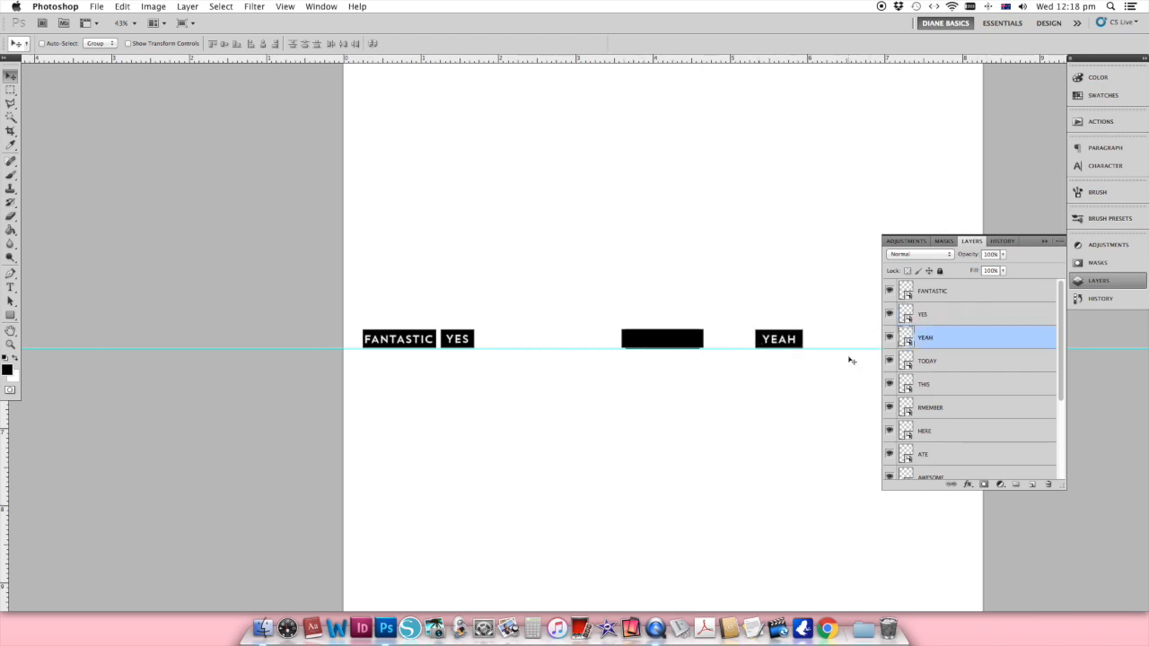
{"action": "left_click", "coordinate": [930, 407]}
{"action": "left_click_drag", "start_coordinate": [682, 347], "coordinate": [541, 348]}
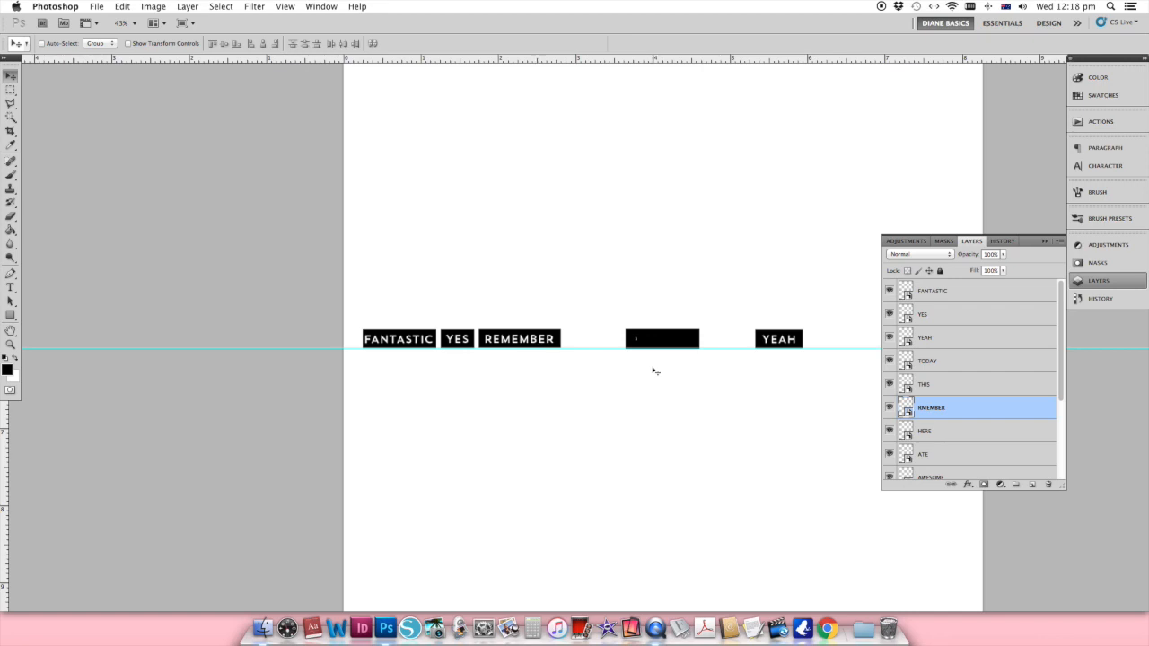
{"action": "left_click_drag", "start_coordinate": [626, 348], "coordinate": [590, 343]}
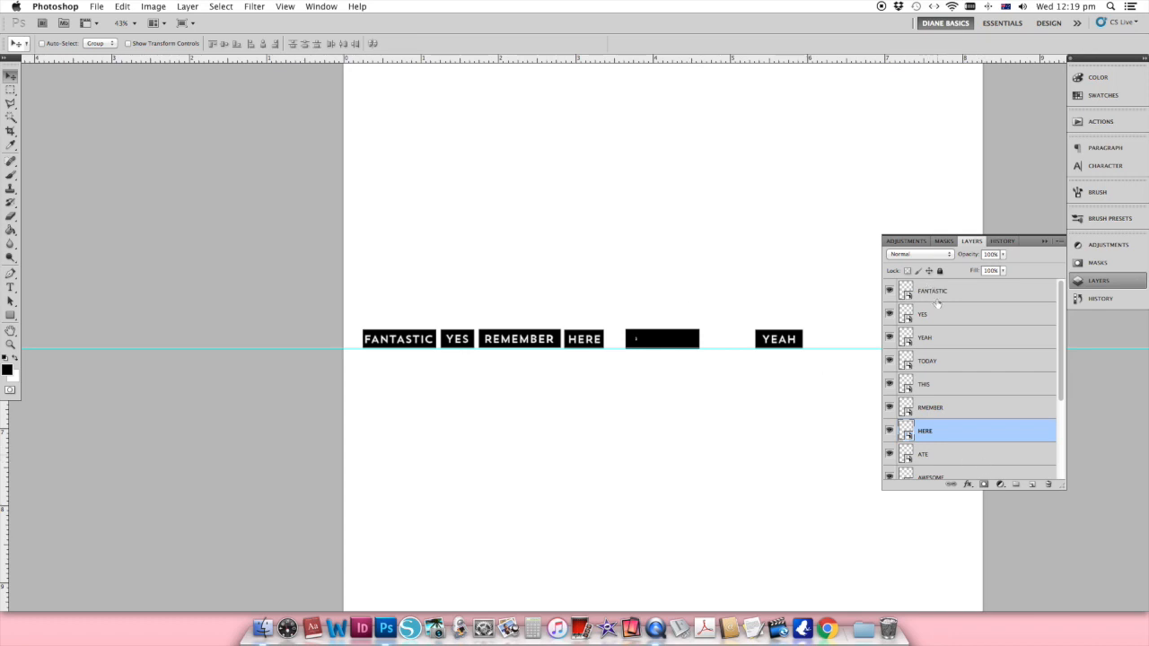
- Move the horizontal guide higher up the page and move FANTASTIC, YES, REMEMBER and HERE together onto it
{"action": "scroll", "coordinate": [948, 364], "scroll_direction": "down", "scroll_amount": 5}
{"action": "scroll", "coordinate": [949, 418], "scroll_direction": "up", "scroll_amount": 5}
{"action": "scroll", "coordinate": [641, 293], "scroll_direction": "up", "scroll_amount": 3}
{"action": "left_click_drag", "start_coordinate": [336, 422], "coordinate": [361, 297]}
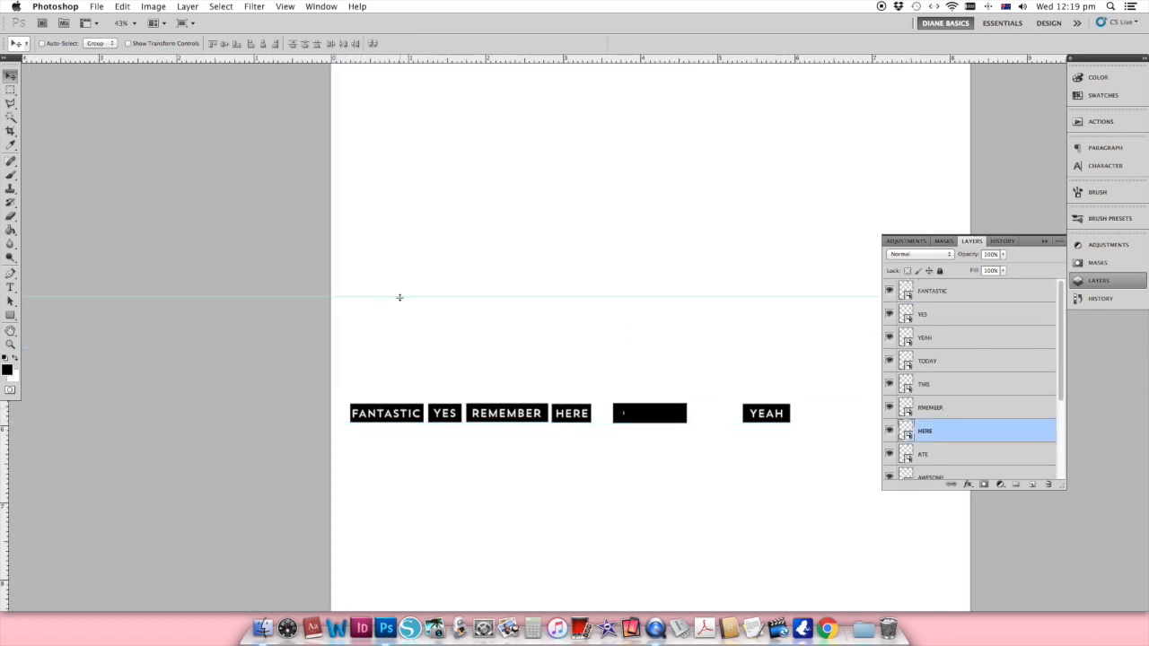
{"action": "left_click", "coordinate": [938, 315], "text": "shift"}
{"action": "left_click", "coordinate": [949, 444], "text": "super"}
{"action": "left_click_drag", "start_coordinate": [587, 420], "coordinate": [591, 294]}
- Add ATE, POPCORN and YEAH to the end of the row on the guide
{"action": "left_click", "coordinate": [933, 456]}
{"action": "left_click_drag", "start_coordinate": [648, 413], "coordinate": [611, 286]}
{"action": "scroll", "coordinate": [969, 386], "scroll_direction": "down", "scroll_amount": 5}
{"action": "left_click", "coordinate": [933, 444]}
{"action": "left_click_drag", "start_coordinate": [650, 413], "coordinate": [684, 292]}
{"action": "left_click_drag", "start_coordinate": [780, 418], "coordinate": [723, 291]}
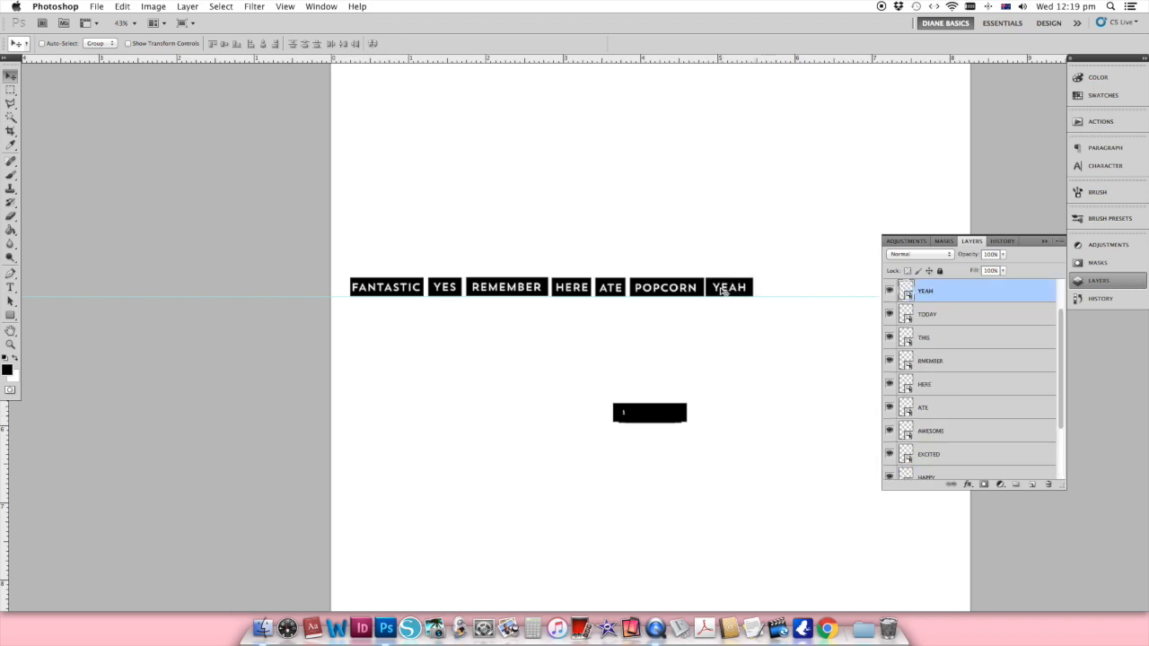
- Add a second horizontal guide below the row and line up TODAY, THIS and AWESOME on it
{"action": "left_click_drag", "start_coordinate": [577, 56], "coordinate": [574, 337]}
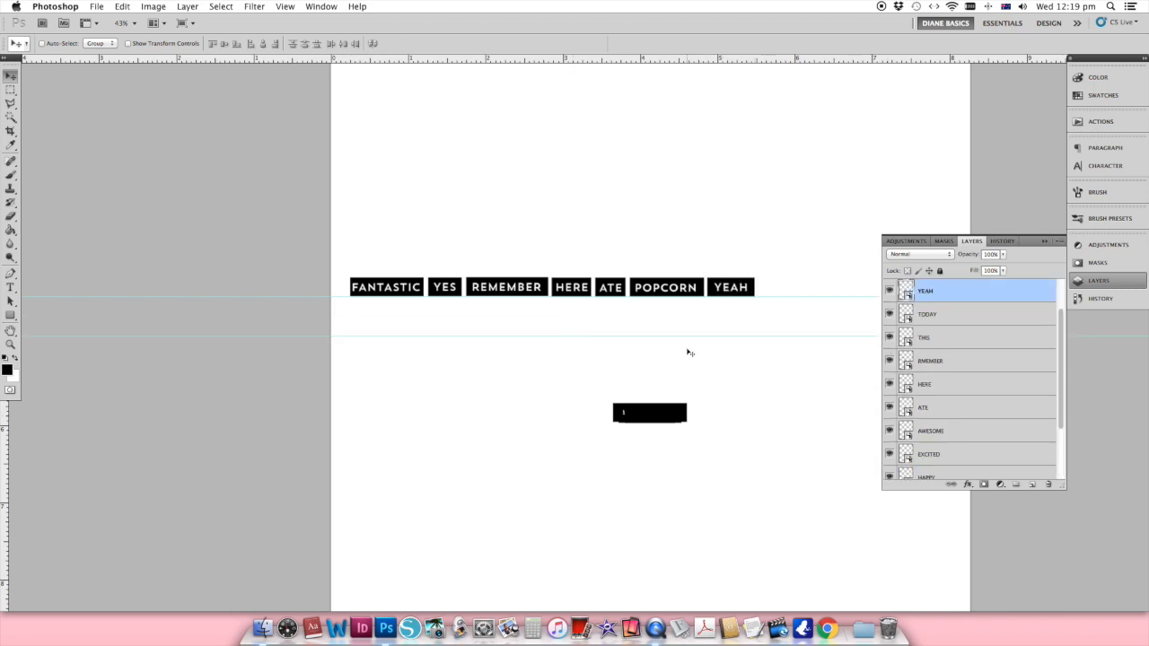
{"action": "left_click_drag", "start_coordinate": [643, 419], "coordinate": [375, 329]}
{"action": "left_click_drag", "start_coordinate": [636, 415], "coordinate": [431, 330]}
{"action": "right_click", "coordinate": [647, 414]}
{"action": "left_click", "coordinate": [669, 417]}
{"action": "left_click_drag", "start_coordinate": [648, 414], "coordinate": [482, 333]}
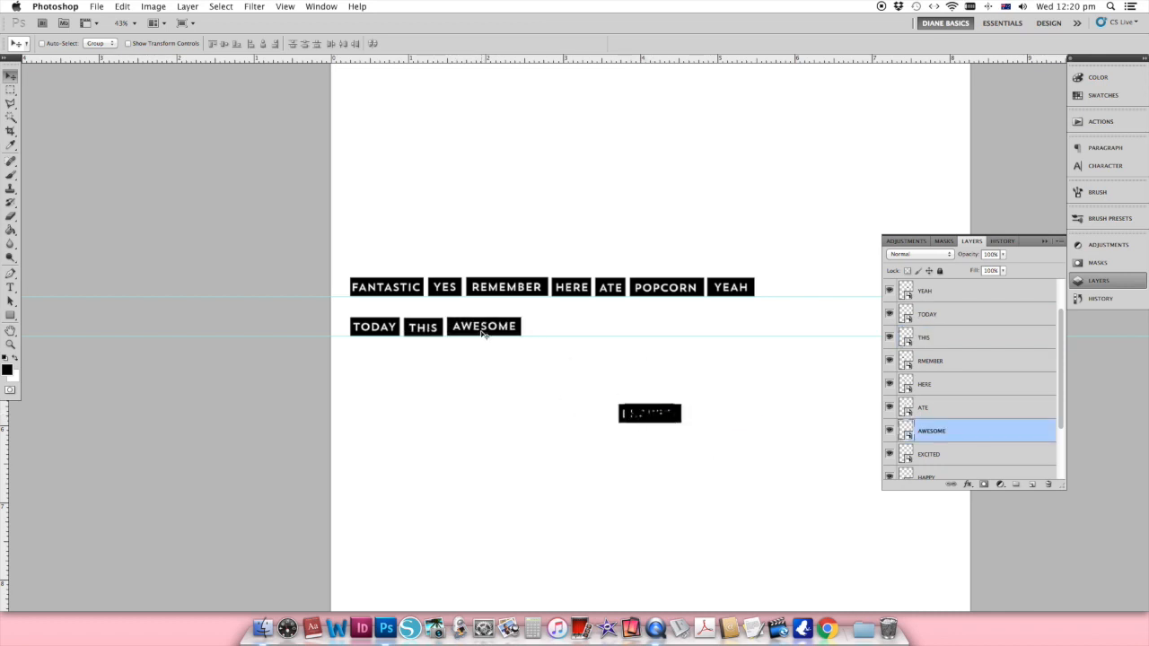
- Complete the second row so it reads LOVED, THIS, AWESOME, EXCITED, HAPPY, TODAY
{"action": "left_click_drag", "start_coordinate": [655, 418], "coordinate": [560, 331]}
{"action": "right_click", "coordinate": [647, 410]}
{"action": "left_click", "coordinate": [668, 416]}
{"action": "left_click_drag", "start_coordinate": [648, 414], "coordinate": [619, 330]}
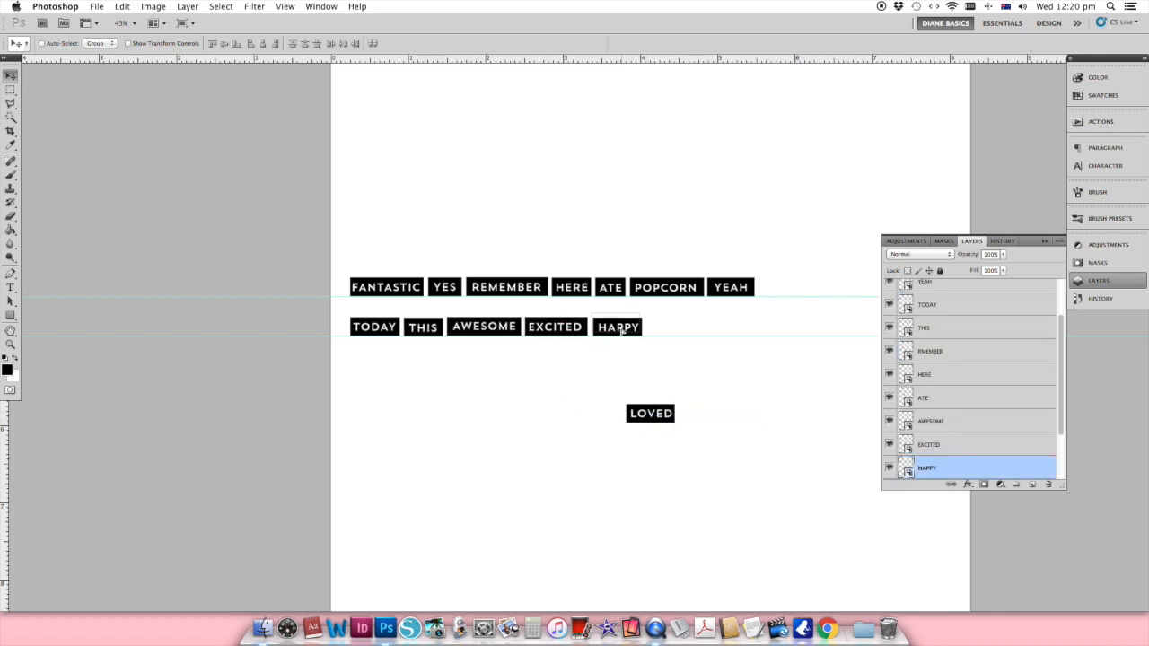
{"action": "left_click_drag", "start_coordinate": [394, 320], "coordinate": [691, 332]}
{"action": "left_click_drag", "start_coordinate": [668, 412], "coordinate": [395, 336]}
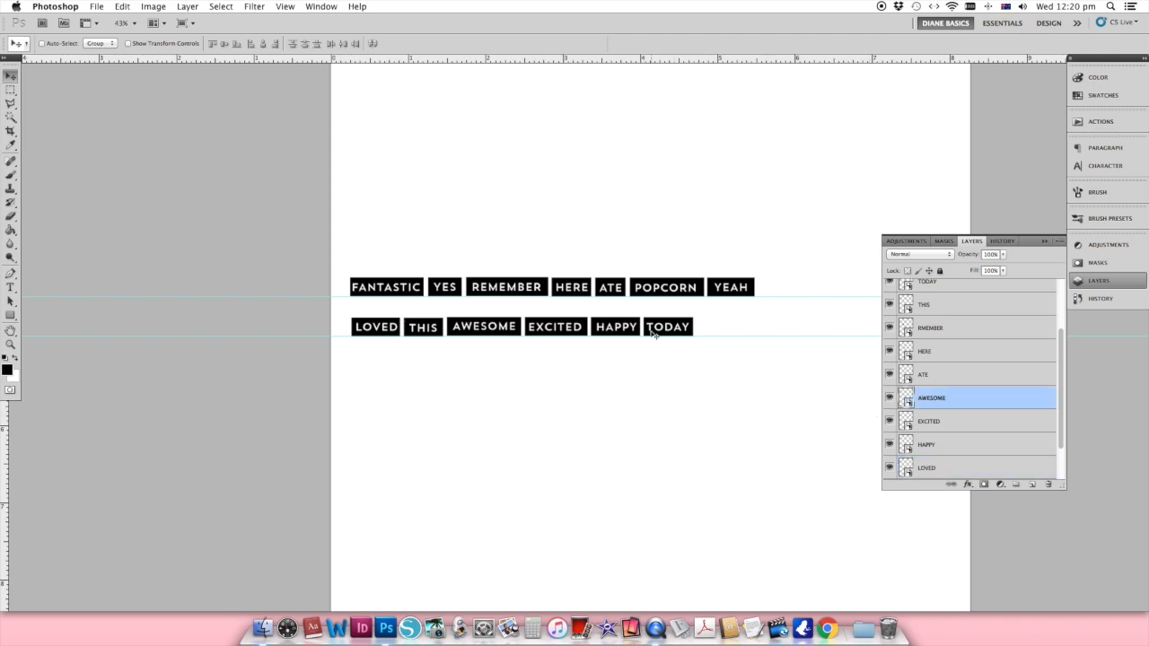
- Delete the YEAH layer from the first row
{"action": "right_click", "coordinate": [741, 286]}
{"action": "left_click", "coordinate": [758, 285]}
{"action": "left_click", "coordinate": [1048, 484]}
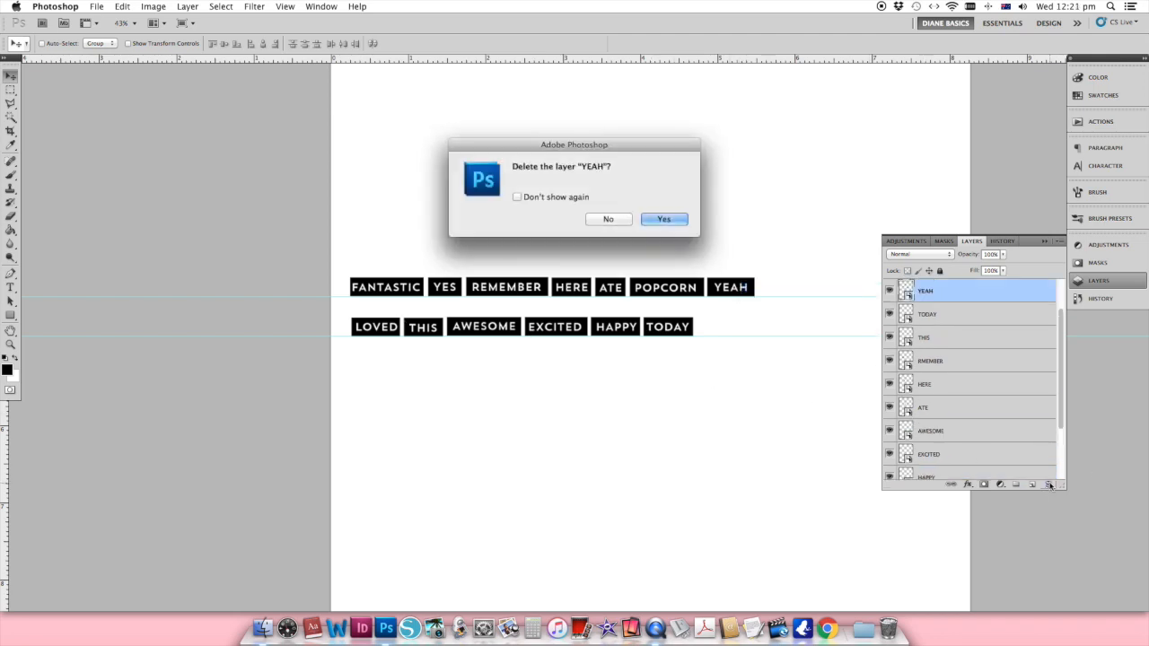
{"action": "left_click", "coordinate": [665, 220]}
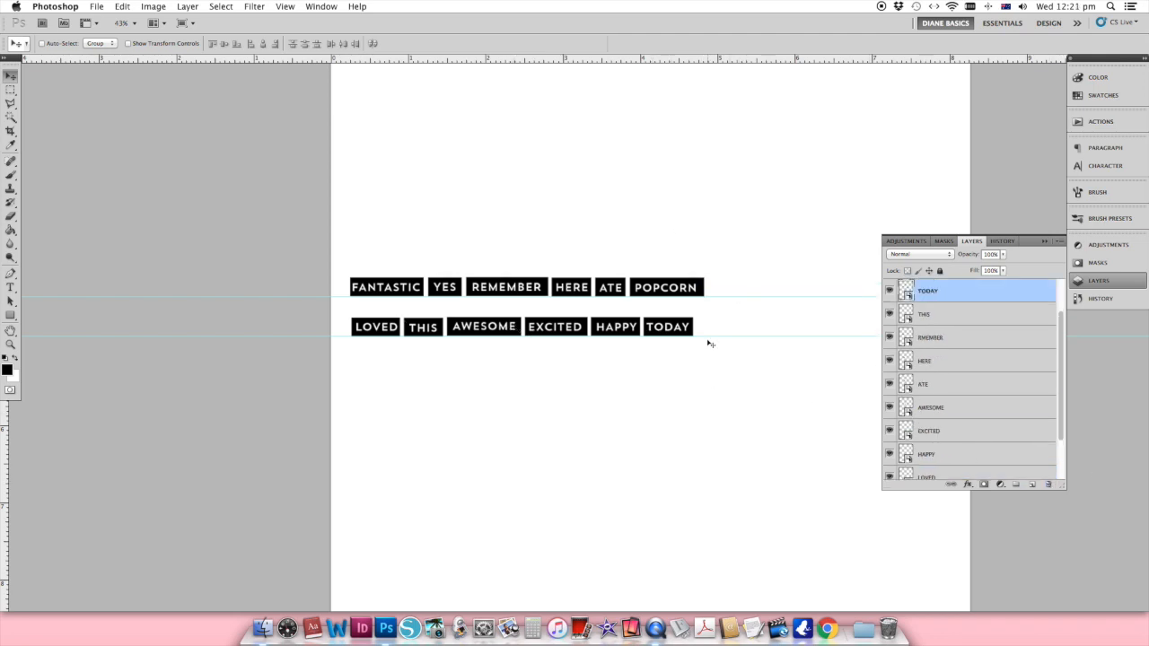
- Merge the second row's TODAY, THIS, AWESOME, EXCITED, HAPPY and LOVED layers into one layer
{"action": "scroll", "coordinate": [942, 436], "scroll_direction": "down", "scroll_amount": 3}
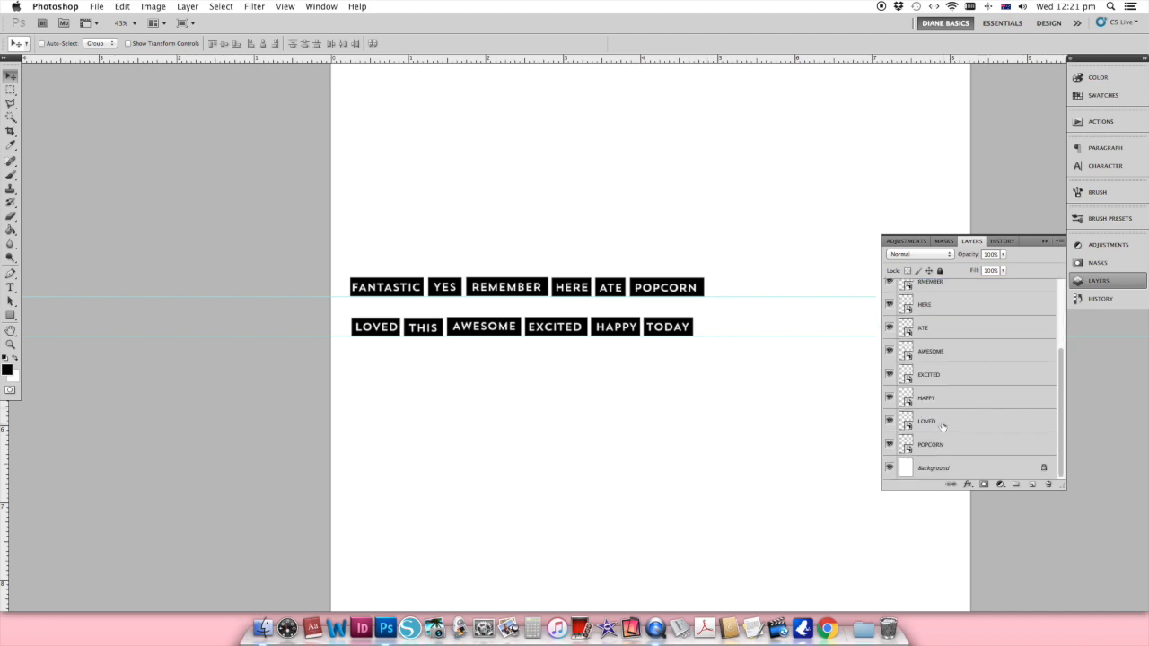
{"action": "scroll", "coordinate": [941, 423], "scroll_direction": "up", "scroll_amount": 2}
{"action": "left_click", "coordinate": [940, 314], "text": "super"}
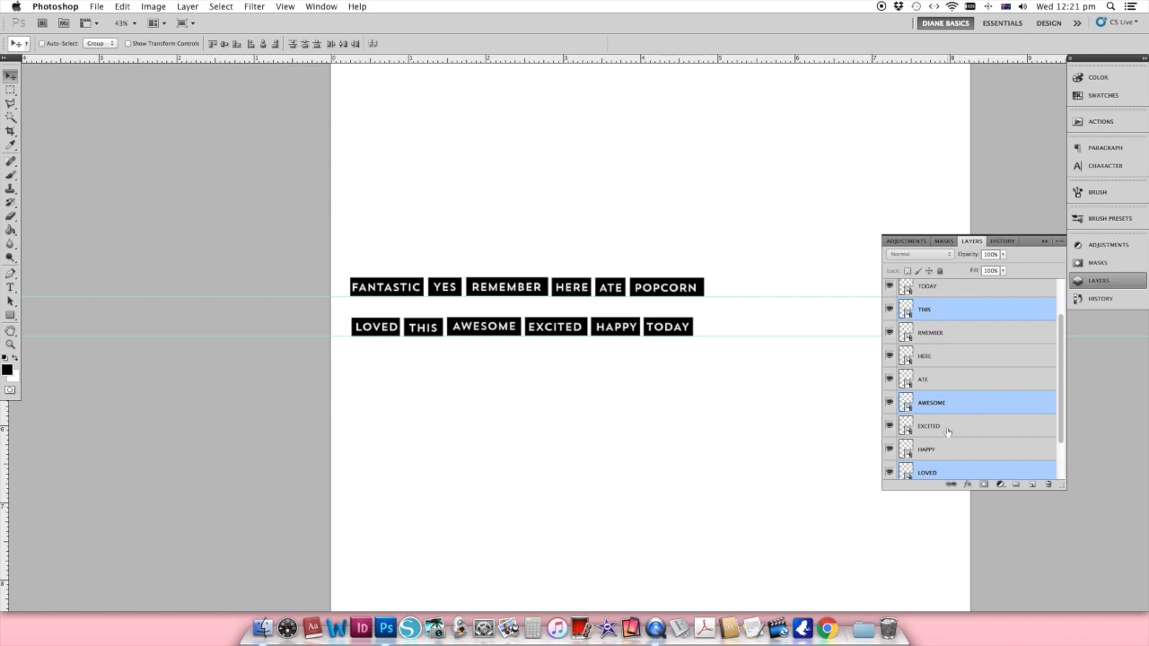
{"action": "scroll", "coordinate": [942, 422], "scroll_direction": "up", "scroll_amount": 2}
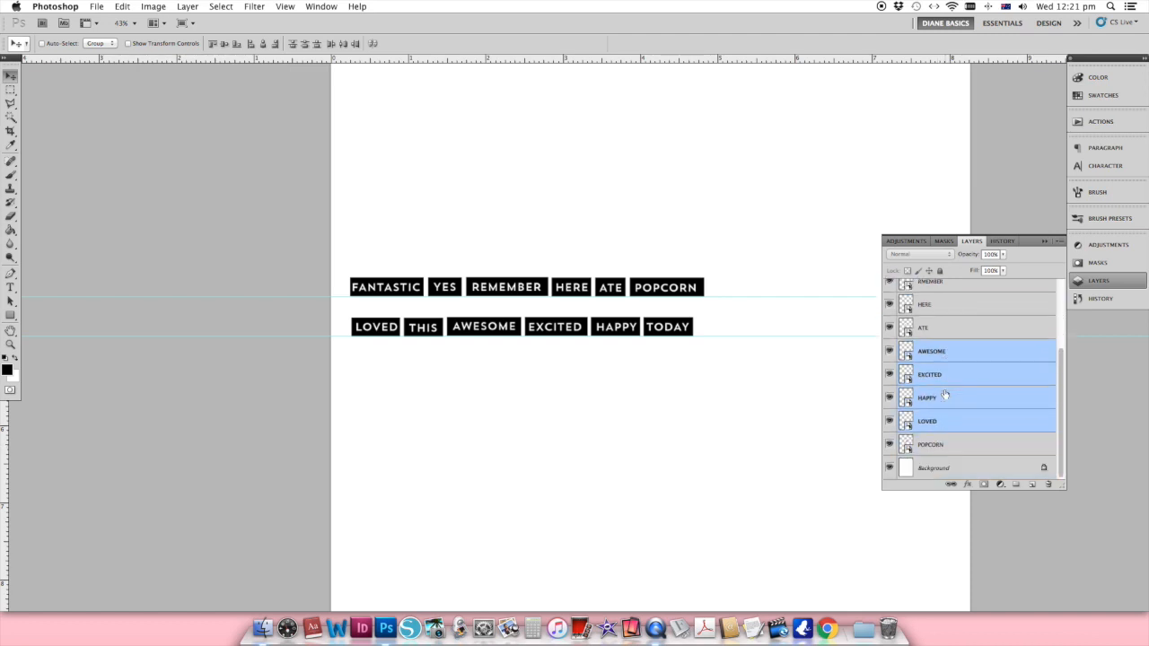
{"action": "left_click", "coordinate": [1065, 246]}
{"action": "left_click", "coordinate": [952, 495]}
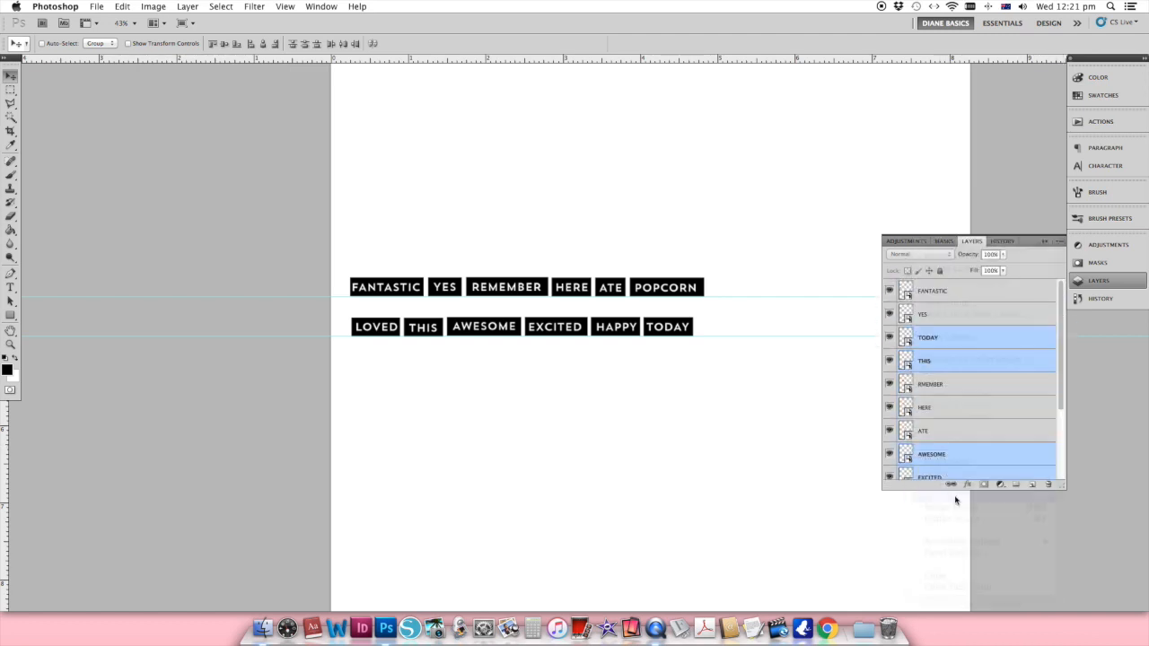
- Merge the first row's FANTASTIC, YES, RMEMBER, HERE, ATE and POPCORN layers into one layer
{"action": "left_click", "coordinate": [940, 316], "text": "super"}
{"action": "right_click", "coordinate": [935, 433]}
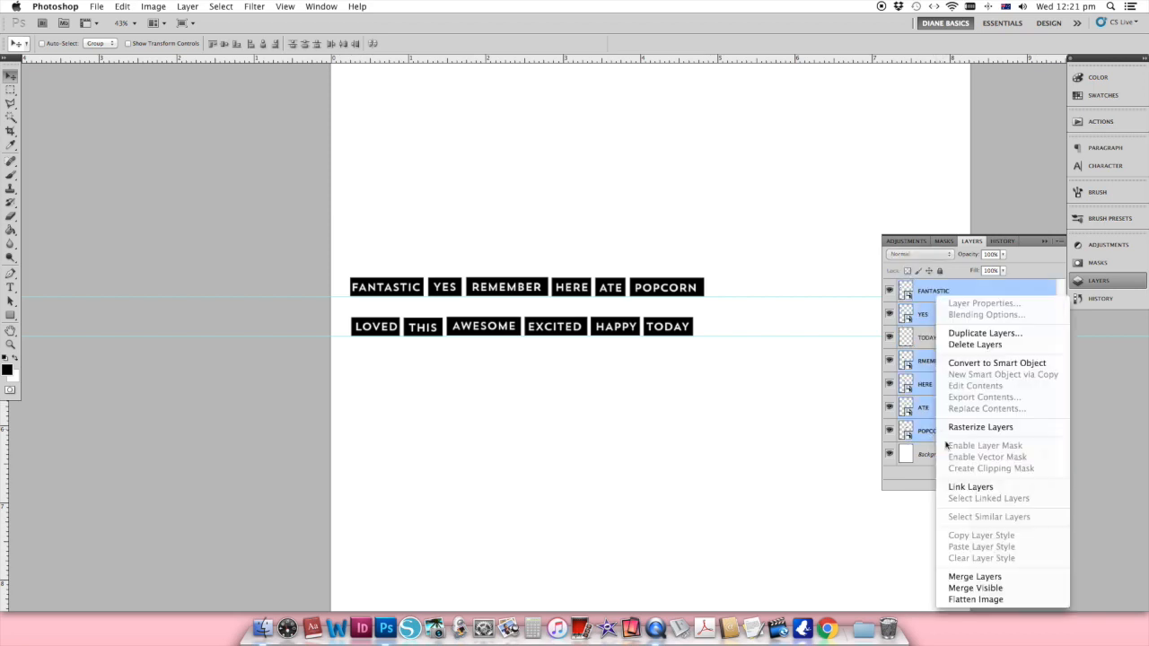
{"action": "left_click", "coordinate": [969, 579]}
- Move the merged second row up directly beneath the first row and nudge it sideways until it sits roughly centred
{"action": "left_click", "coordinate": [928, 314]}
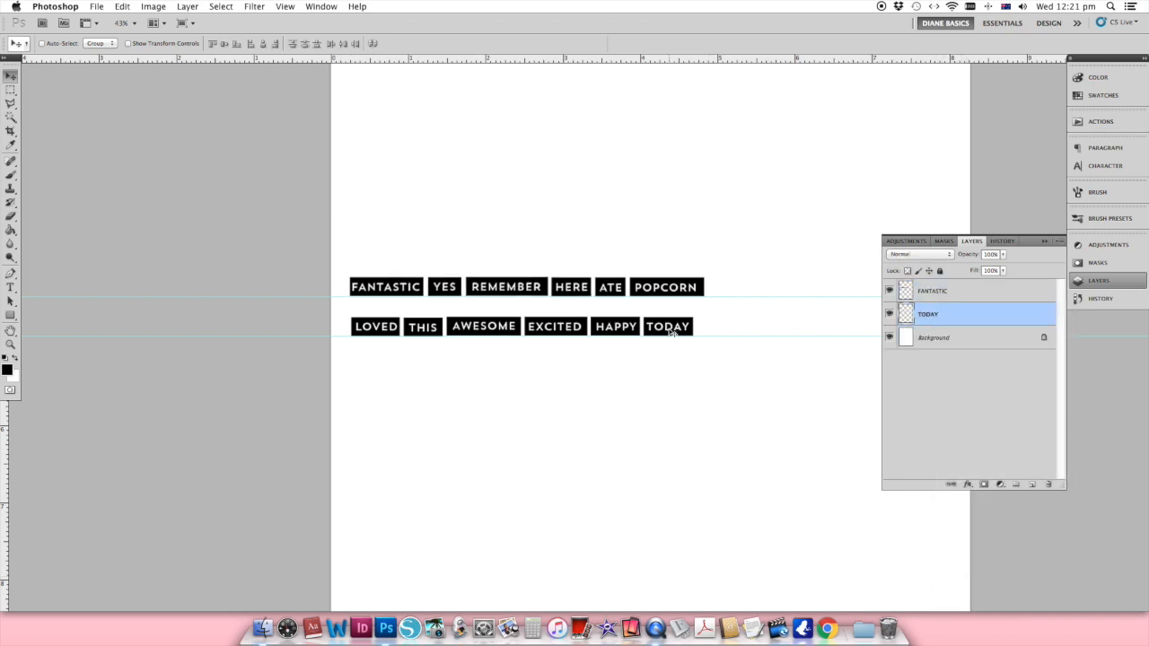
{"action": "left_click_drag", "start_coordinate": [668, 331], "coordinate": [667, 313]}
{"action": "key", "text": "Right"}
{"action": "key", "text": "Right"}
{"action": "key", "text": "Right"}
{"action": "key", "text": "Right"}
{"action": "key", "text": "Right"}
{"action": "key", "text": "Right"}
{"action": "key", "text": "Right"}
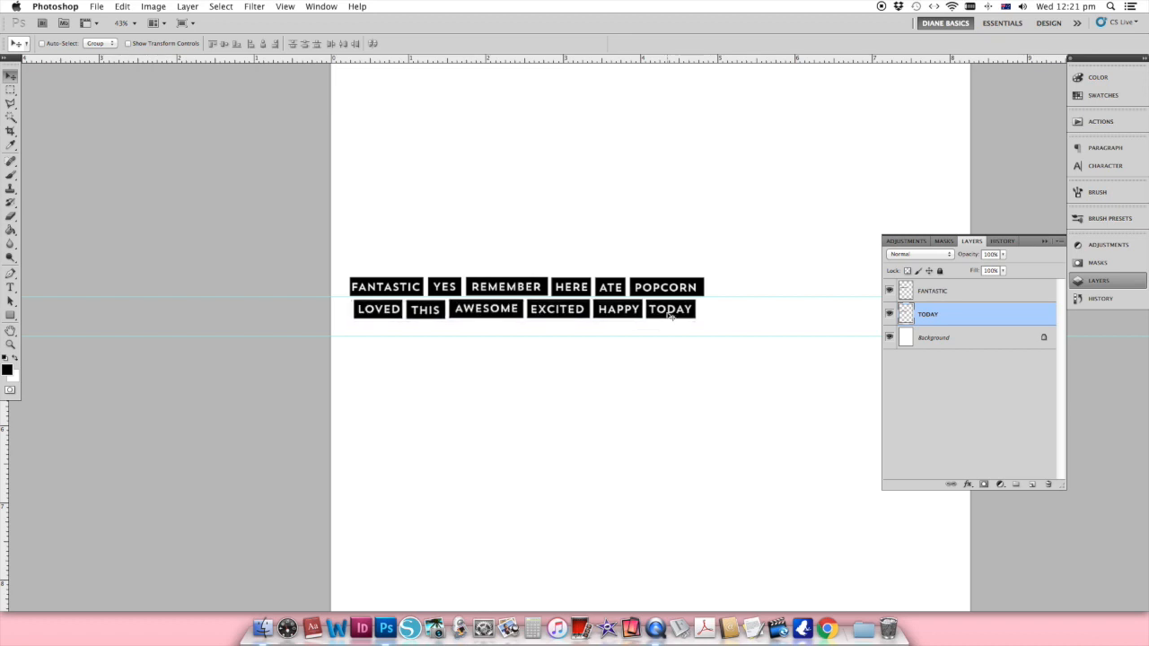
{"action": "key", "text": "Left"}
{"action": "key", "text": "Left"}
{"action": "key", "text": "Left"}
{"action": "key", "text": "Left"}
{"action": "key", "text": "Left"}
{"action": "key", "text": "Left"}
{"action": "key", "text": "Left"}
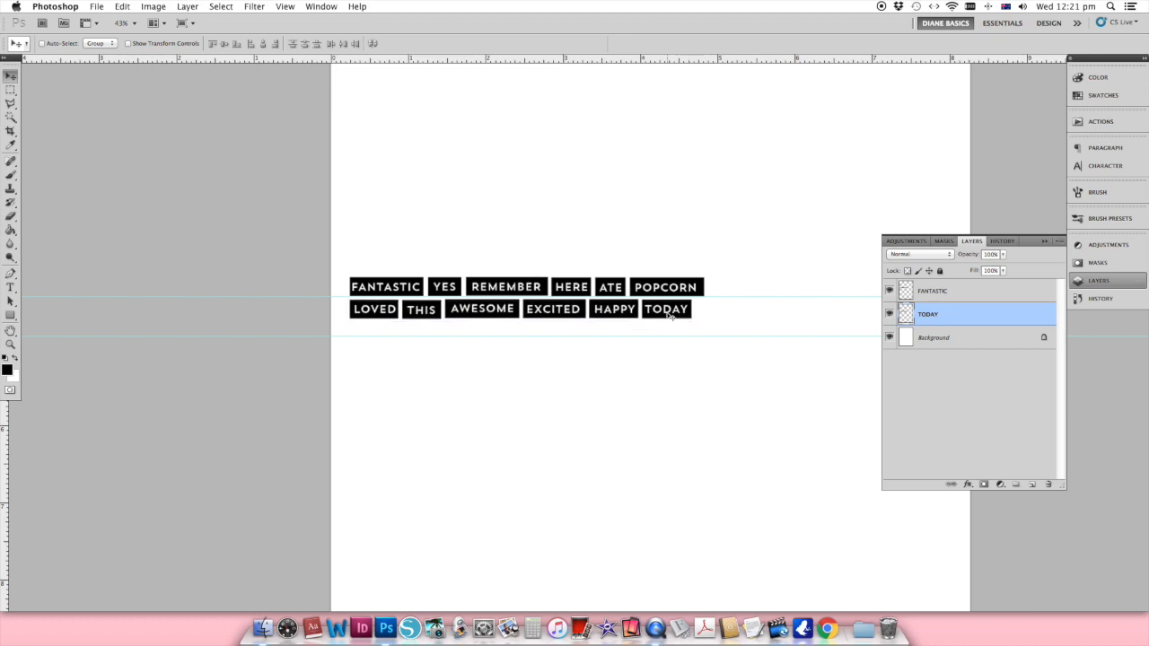
{"action": "key", "text": "Left"}
{"action": "key", "text": "Left"}
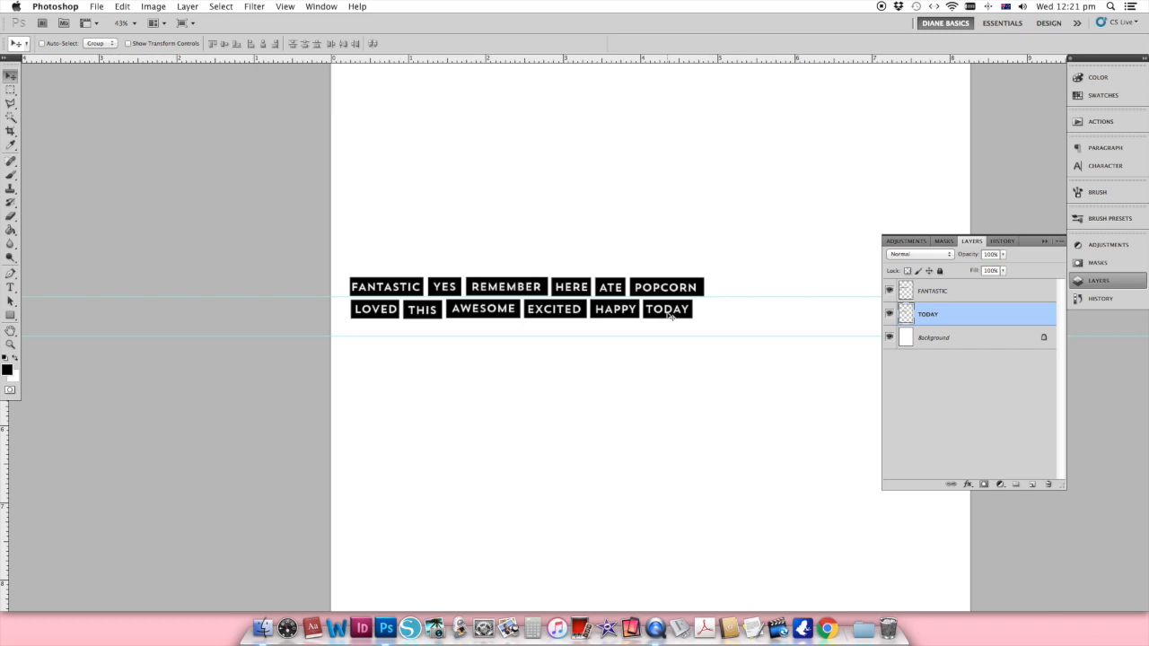
{"action": "key", "text": "Right"}
{"action": "key", "text": "Right"}
{"action": "key", "text": "Right"}
{"action": "key", "text": "Right"}
{"action": "key", "text": "Right"}
{"action": "key", "text": "Right"}
{"action": "key", "text": "Right"}
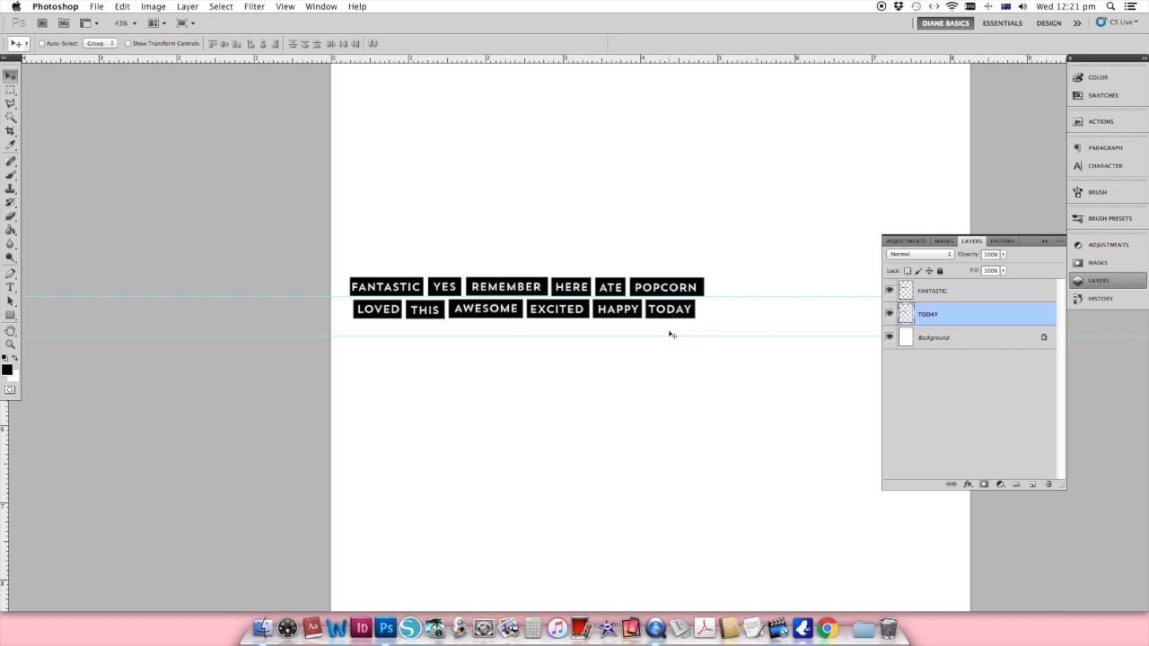
- Duplicate the FANTASTIC and TODAY row layers and place the copies directly above the originals, shifted to the right
{"action": "left_click", "coordinate": [940, 293], "text": "shift"}
{"action": "right_click", "coordinate": [940, 293]}
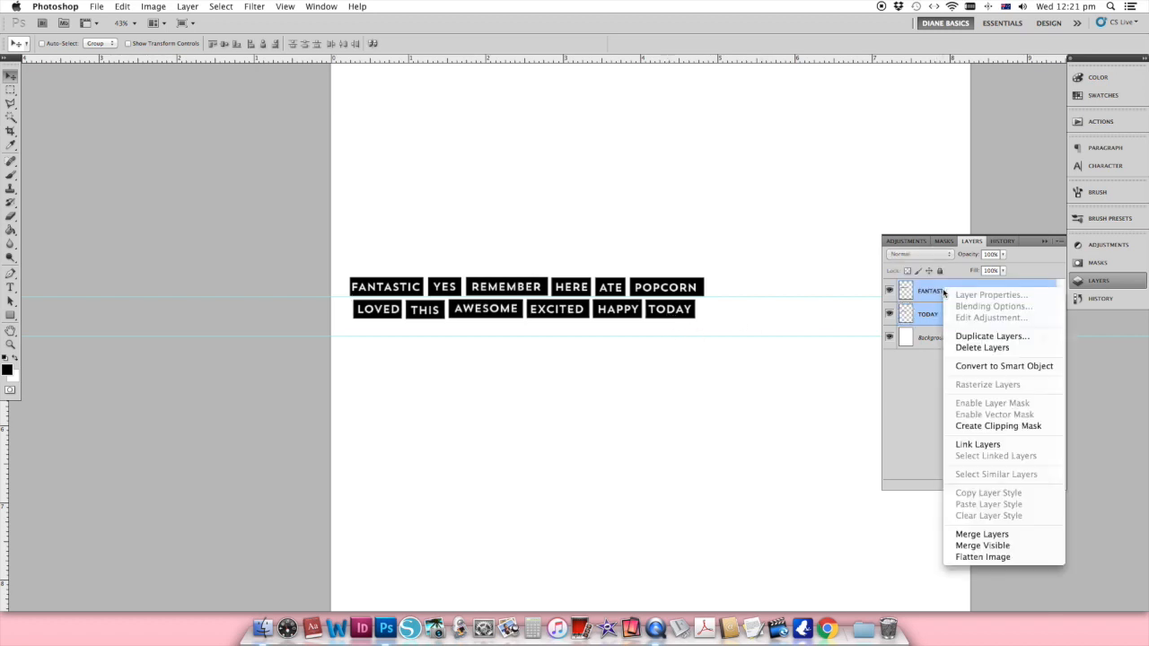
{"action": "left_click", "coordinate": [966, 340]}
{"action": "key", "text": "Return"}
{"action": "left_click_drag", "start_coordinate": [563, 315], "coordinate": [562, 271]}
{"action": "left_click_drag", "start_coordinate": [382, 267], "coordinate": [539, 266]}
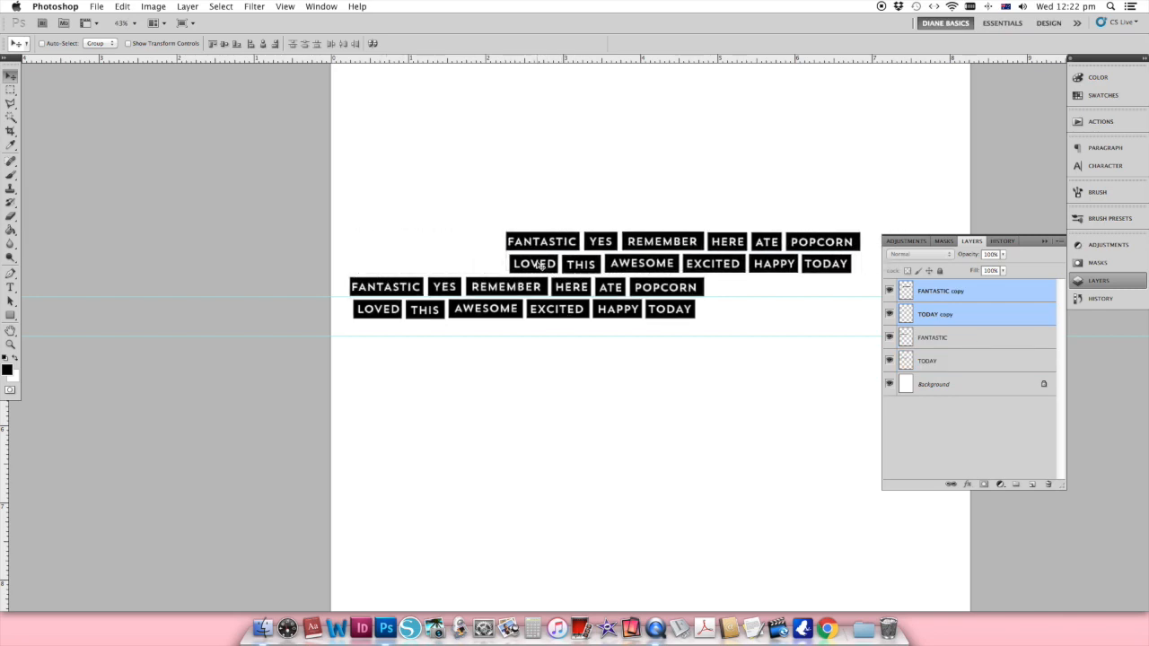
- Duplicate the copied pair of rows and place the new pair directly above it, shifted to the left
{"action": "right_click", "coordinate": [954, 315]}
{"action": "left_click", "coordinate": [996, 359]}
{"action": "left_click", "coordinate": [689, 263]}
{"action": "left_click_drag", "start_coordinate": [606, 265], "coordinate": [555, 221]}
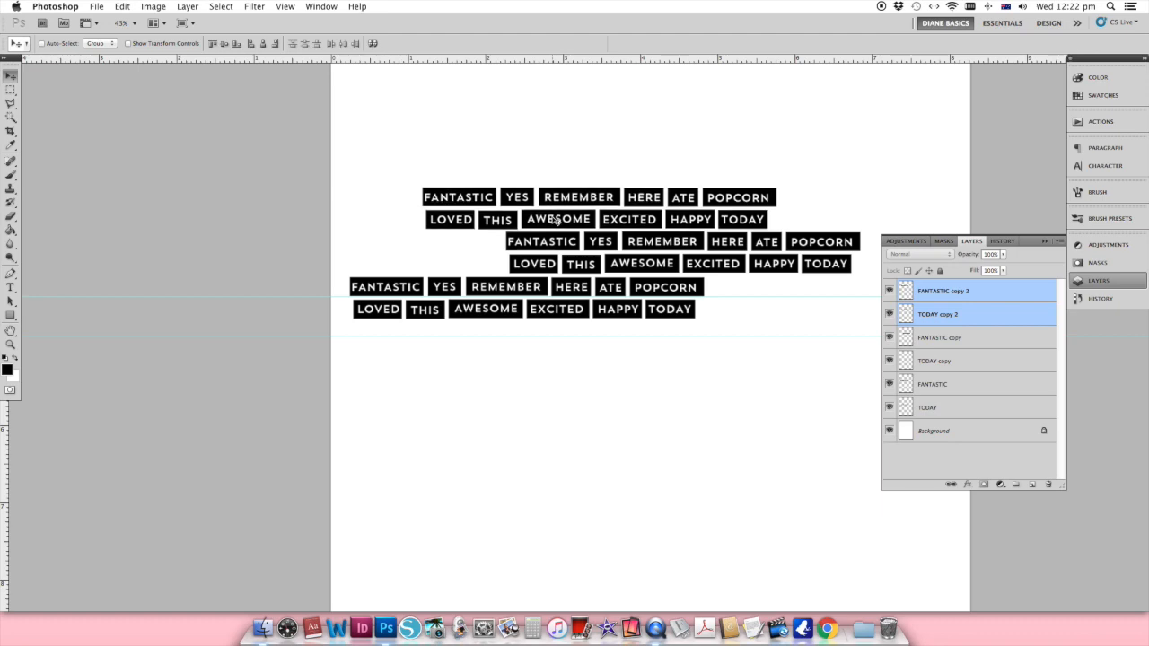
- Duplicate the pair of rows twice more, stacking one pair above at the page's left edge and the next above it, shifted right
{"action": "right_click", "coordinate": [965, 308]}
{"action": "left_click", "coordinate": [1001, 350]}
{"action": "left_click", "coordinate": [689, 264]}
{"action": "left_click_drag", "start_coordinate": [615, 219], "coordinate": [616, 175]}
{"action": "left_click_drag", "start_coordinate": [616, 289], "coordinate": [579, 271]}
{"action": "left_click_drag", "start_coordinate": [570, 209], "coordinate": [658, 180]}
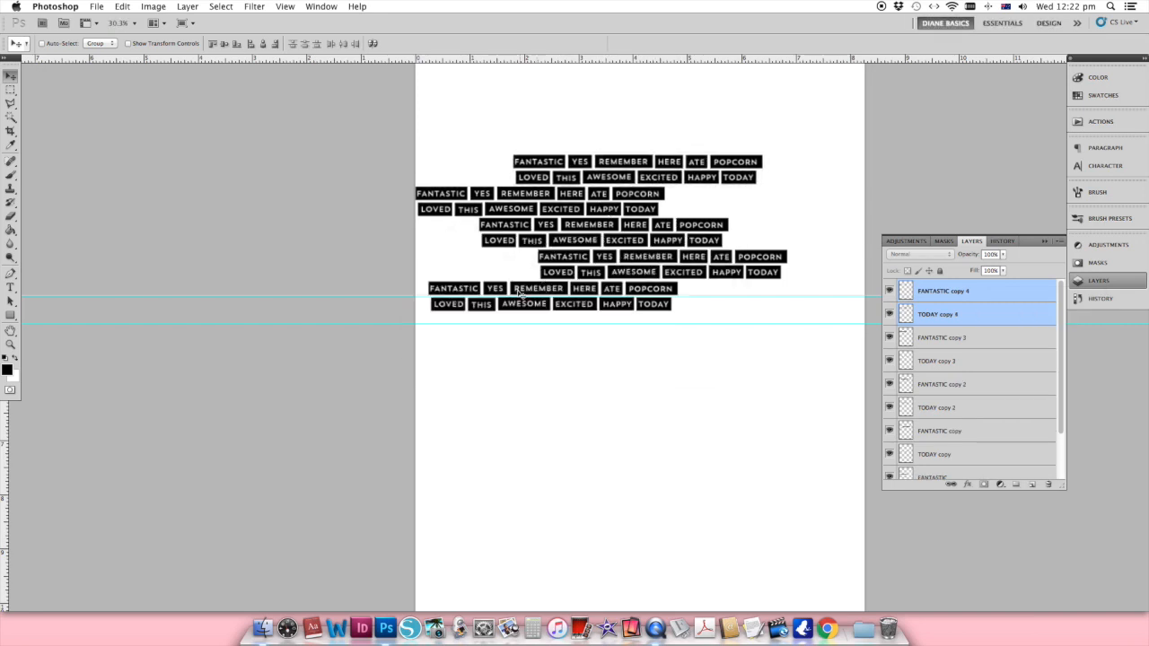
- Duplicate the LOVED to TODAY row and place the copy at the end of the lowest FANTASTIC row
{"action": "right_click", "coordinate": [452, 310]}
{"action": "left_click", "coordinate": [456, 313]}
{"action": "right_click", "coordinate": [937, 468]}
{"action": "left_click", "coordinate": [968, 377]}
{"action": "left_click", "coordinate": [687, 264]}
{"action": "left_click_drag", "start_coordinate": [445, 308], "coordinate": [695, 292]}
- Duplicate further row layers and move a copy into the gap beside the rows just above the lowest pair
{"action": "right_click", "coordinate": [464, 289]}
{"action": "left_click", "coordinate": [499, 292]}
{"action": "right_click", "coordinate": [964, 445]}
{"action": "left_click", "coordinate": [978, 446]}
{"action": "left_click", "coordinate": [688, 264]}
{"action": "left_click_drag", "start_coordinate": [455, 290], "coordinate": [471, 261]}
{"action": "right_click", "coordinate": [546, 264]}
{"action": "left_click", "coordinate": [583, 270]}
{"action": "right_click", "coordinate": [951, 421]}
{"action": "left_click", "coordinate": [978, 379]}
- Duplicate a FANTASTIC row and place the copy in the gap before the second-lowest LOVED to TODAY row
{"action": "right_click", "coordinate": [557, 254]}
{"action": "left_click", "coordinate": [594, 262]}
{"action": "right_click", "coordinate": [951, 398]}
{"action": "left_click", "coordinate": [978, 379]}
{"action": "left_click", "coordinate": [687, 264]}
{"action": "left_click_drag", "start_coordinate": [669, 258], "coordinate": [420, 274]}
- Duplicate the middle pair's FANTASTIC row and place the copy at the end of the LOVED to TODAY row beneath it
{"action": "right_click", "coordinate": [500, 218]}
{"action": "left_click", "coordinate": [547, 226]}
{"action": "right_click", "coordinate": [951, 351]}
{"action": "left_click", "coordinate": [978, 376]}
{"action": "left_click", "coordinate": [688, 263]}
{"action": "left_click_drag", "start_coordinate": [500, 227], "coordinate": [753, 242]}
- Duplicate the middle pair's LOVED to TODAY row and place the copy at the end of the FANTASTIC row in the pair above
{"action": "right_click", "coordinate": [759, 239]}
{"action": "left_click", "coordinate": [780, 244]}
{"action": "right_click", "coordinate": [958, 398]}
{"action": "left_click", "coordinate": [987, 378]}
{"action": "left_click", "coordinate": [687, 264]}
{"action": "left_click_drag", "start_coordinate": [538, 240], "coordinate": [691, 194]}
- Duplicate the LOVED to TODAY row several more times and fill the remaining gaps so the rows span the page width
{"action": "right_click", "coordinate": [952, 399]}
{"action": "left_click", "coordinate": [987, 378]}
{"action": "left_click", "coordinate": [687, 263]}
{"action": "right_click", "coordinate": [952, 399]}
{"action": "left_click", "coordinate": [987, 378]}
{"action": "left_click", "coordinate": [688, 264]}
{"action": "left_click_drag", "start_coordinate": [835, 193], "coordinate": [800, 168]}
{"action": "right_click", "coordinate": [976, 397]}
{"action": "left_click", "coordinate": [987, 377]}
{"action": "left_click", "coordinate": [688, 264]}
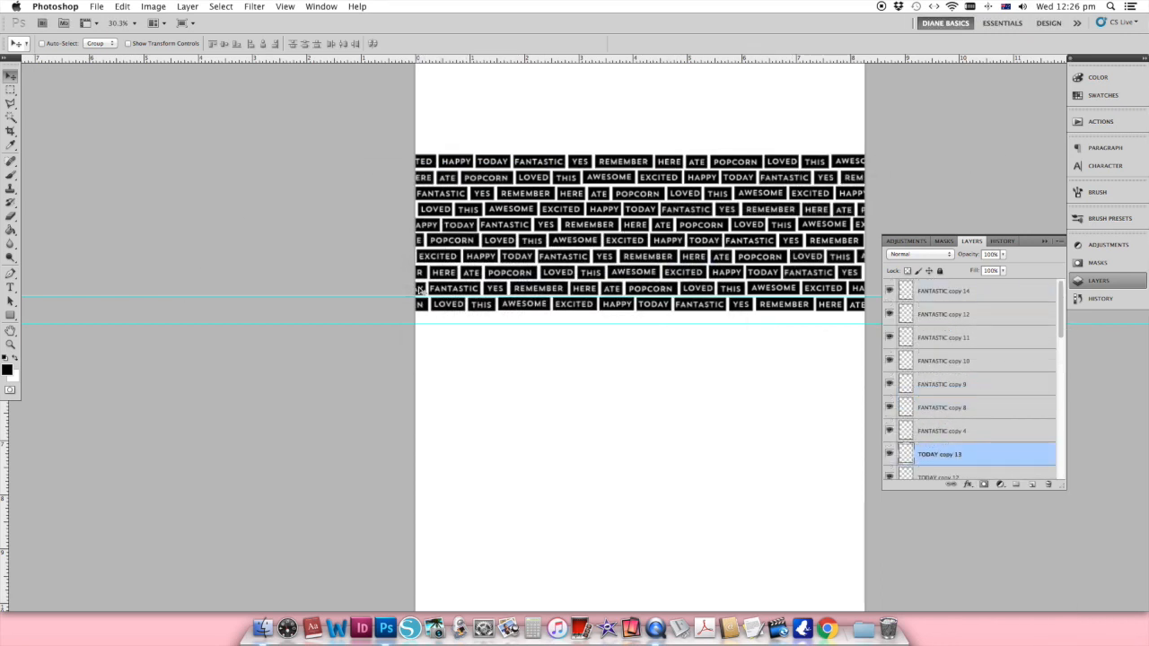
- Select all the word row layers above the Background and merge them into one layer
{"action": "left_click", "coordinate": [978, 292]}
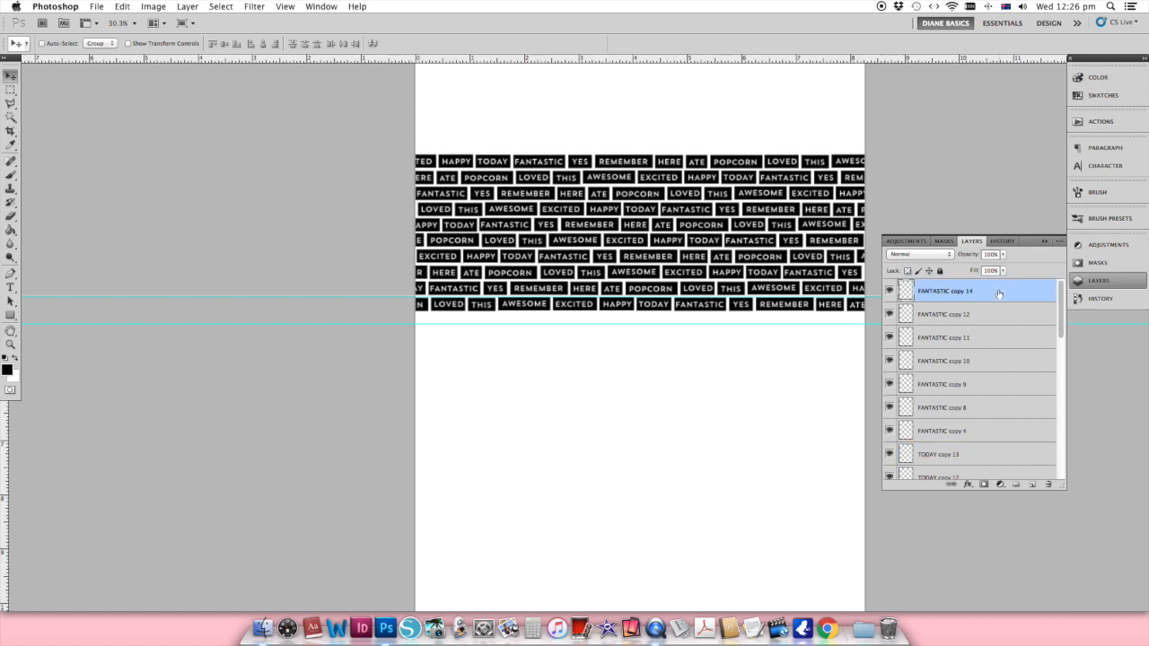
{"action": "scroll", "coordinate": [961, 376], "scroll_direction": "down", "scroll_amount": 10}
{"action": "left_click", "coordinate": [943, 449], "text": "shift"}
{"action": "right_click", "coordinate": [943, 455]}
{"action": "left_click", "coordinate": [986, 577]}
- Duplicate the merged block of rows and place the copy directly beneath the original block
{"action": "key", "text": "super+minus"}
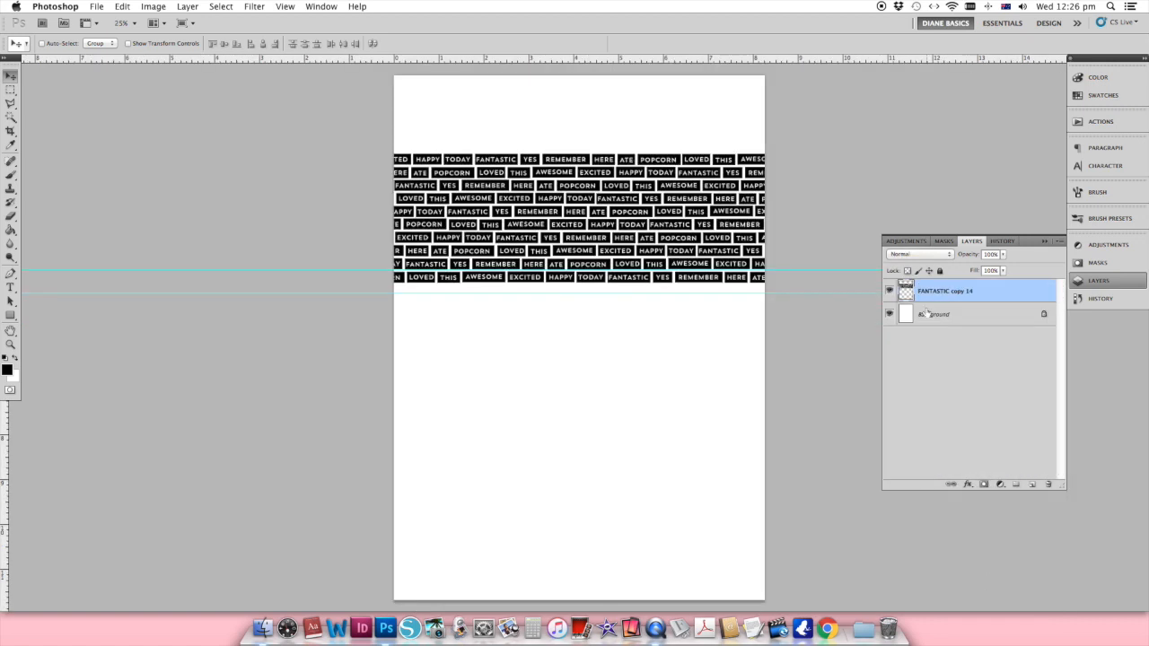
{"action": "right_click", "coordinate": [948, 289]}
{"action": "left_click", "coordinate": [974, 331]}
{"action": "left_click", "coordinate": [690, 264]}
{"action": "left_click_drag", "start_coordinate": [650, 169], "coordinate": [650, 300]}
- Duplicate the block twice more, stacking each copy beneath the previous one down to the page's lower edge
{"action": "right_click", "coordinate": [934, 290]}
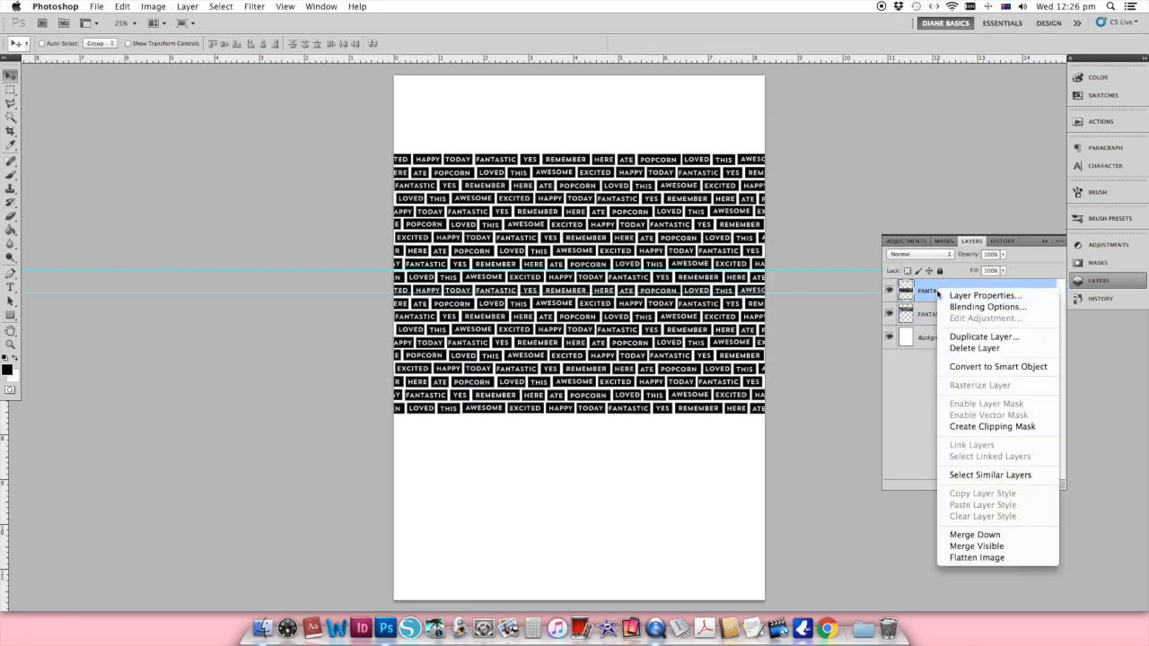
{"action": "left_click", "coordinate": [969, 336]}
{"action": "key", "text": "Return"}
{"action": "left_click_drag", "start_coordinate": [624, 310], "coordinate": [606, 446]}
{"action": "right_click", "coordinate": [965, 303]}
{"action": "left_click", "coordinate": [969, 340]}
{"action": "key", "text": "Return"}
{"action": "left_click_drag", "start_coordinate": [628, 485], "coordinate": [630, 576]}
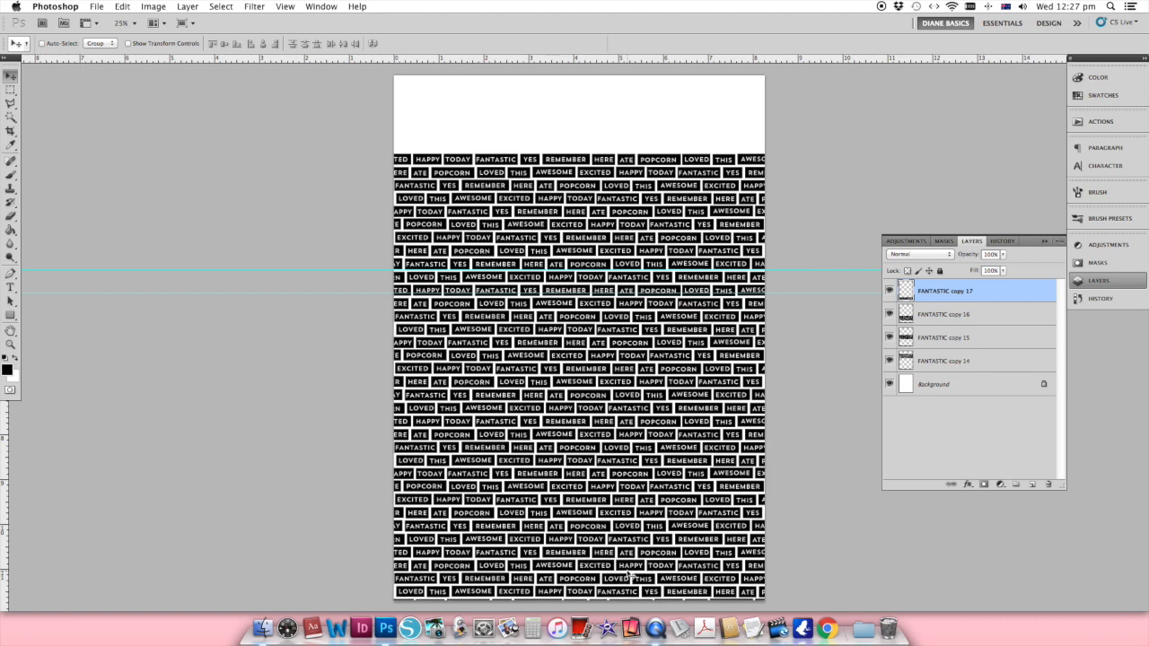
- Duplicate the block again and move the copy up to fill the blank area at the top of the page
{"action": "right_click", "coordinate": [953, 283]}
{"action": "left_click", "coordinate": [969, 326]}
{"action": "key", "text": "Return"}
{"action": "left_click_drag", "start_coordinate": [548, 357], "coordinate": [569, 97]}
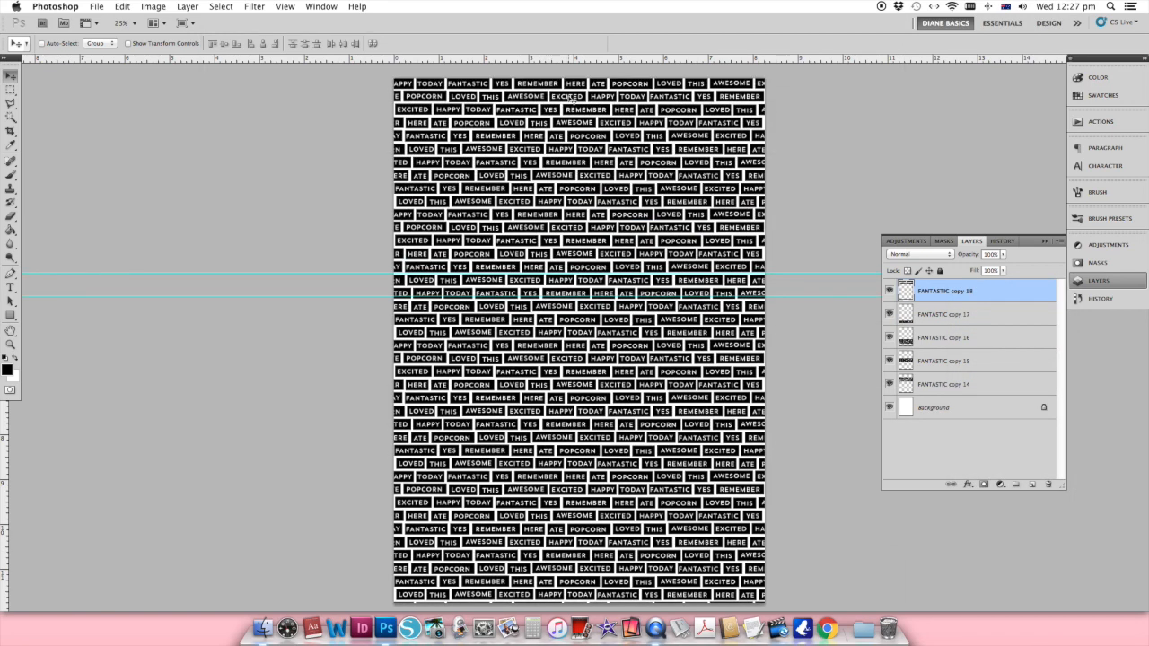
- Merge the five pattern block layers into a single layer above the Background
{"action": "left_click", "coordinate": [933, 386], "text": "shift"}
{"action": "right_click", "coordinate": [934, 386]}
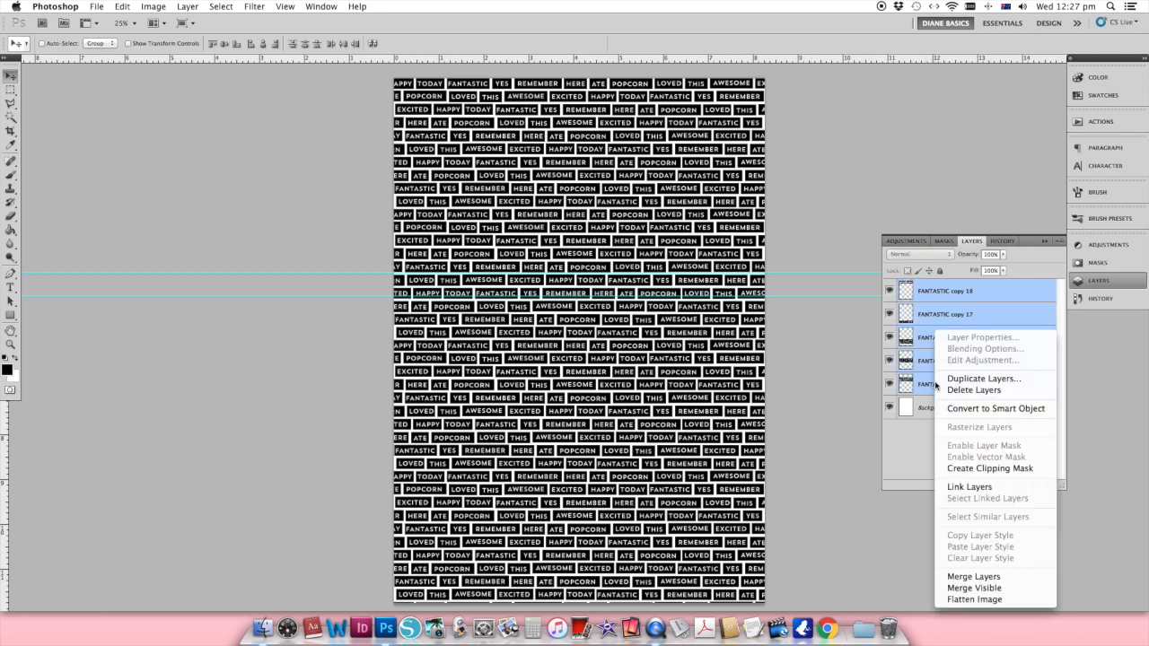
{"action": "left_click", "coordinate": [968, 582]}
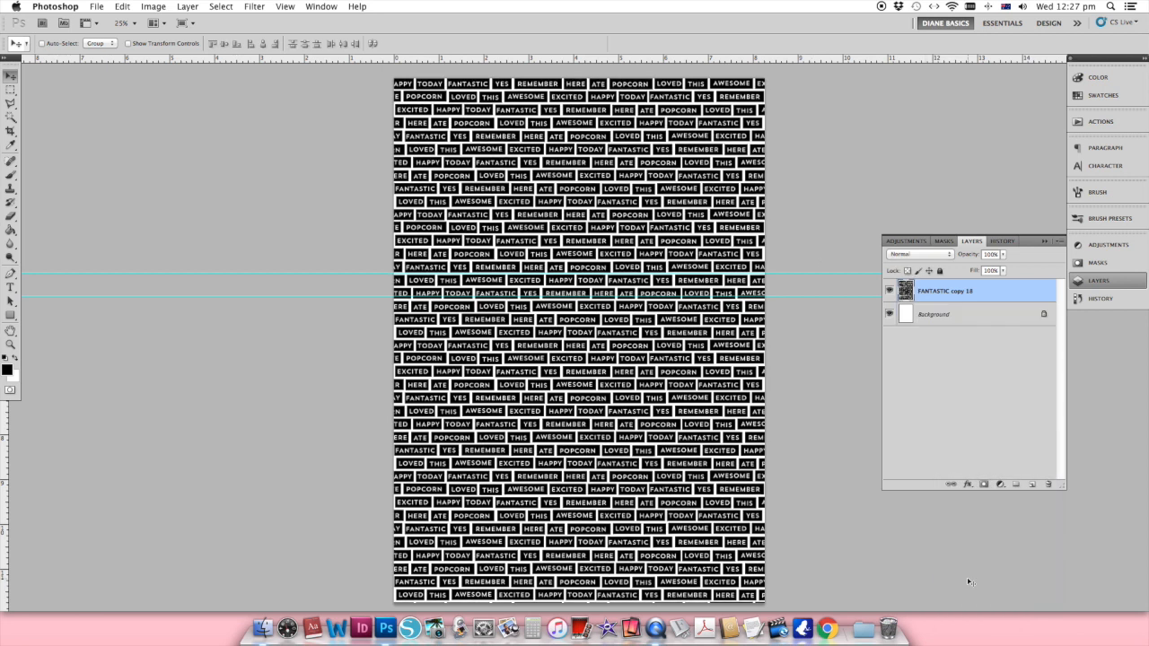
- Hide the guides and open the layer style settings of the merged pattern layer
{"action": "key", "text": "super+;"}
{"action": "key", "text": "super+;"}
{"action": "key", "text": "super+;"}
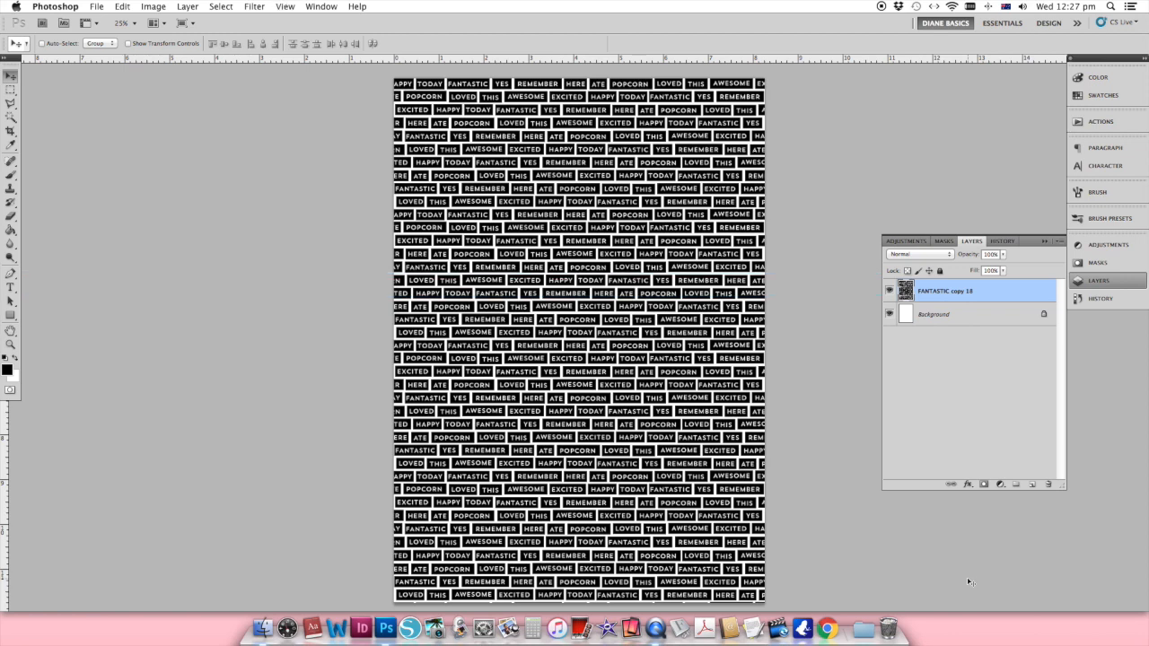
{"action": "double_click", "coordinate": [1031, 293]}
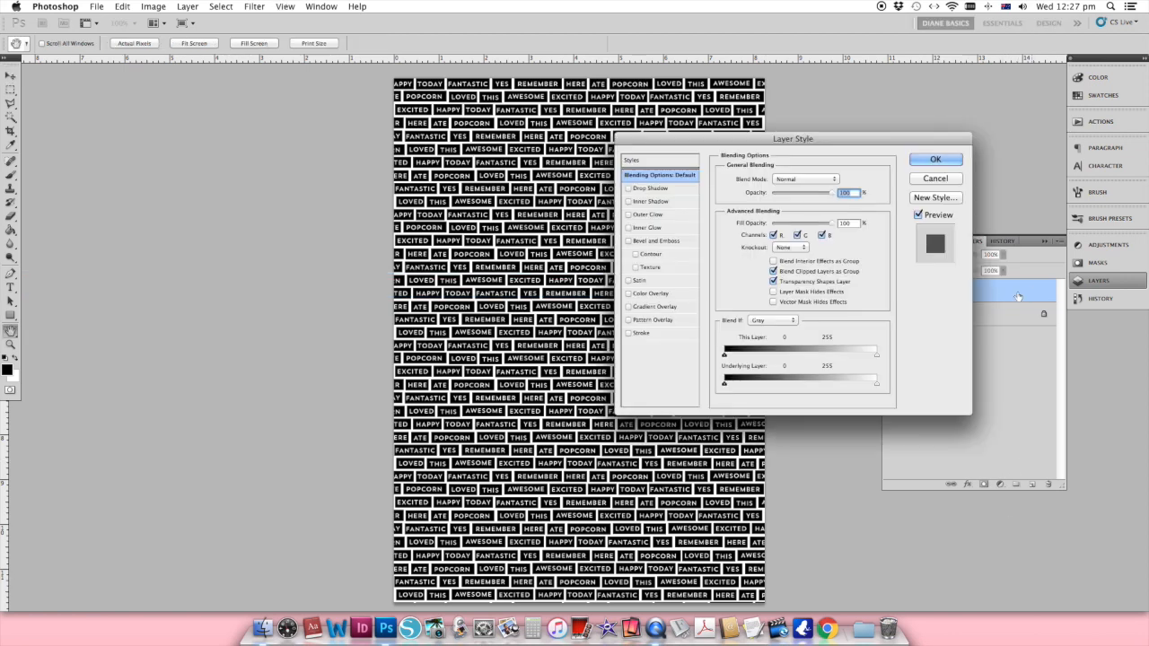
- Try a Color Overlay on the pattern in several shades, including red #c01e1e and brown #665050
{"action": "left_click", "coordinate": [651, 295]}
{"action": "left_click", "coordinate": [834, 180]}
{"action": "left_click", "coordinate": [684, 233]}
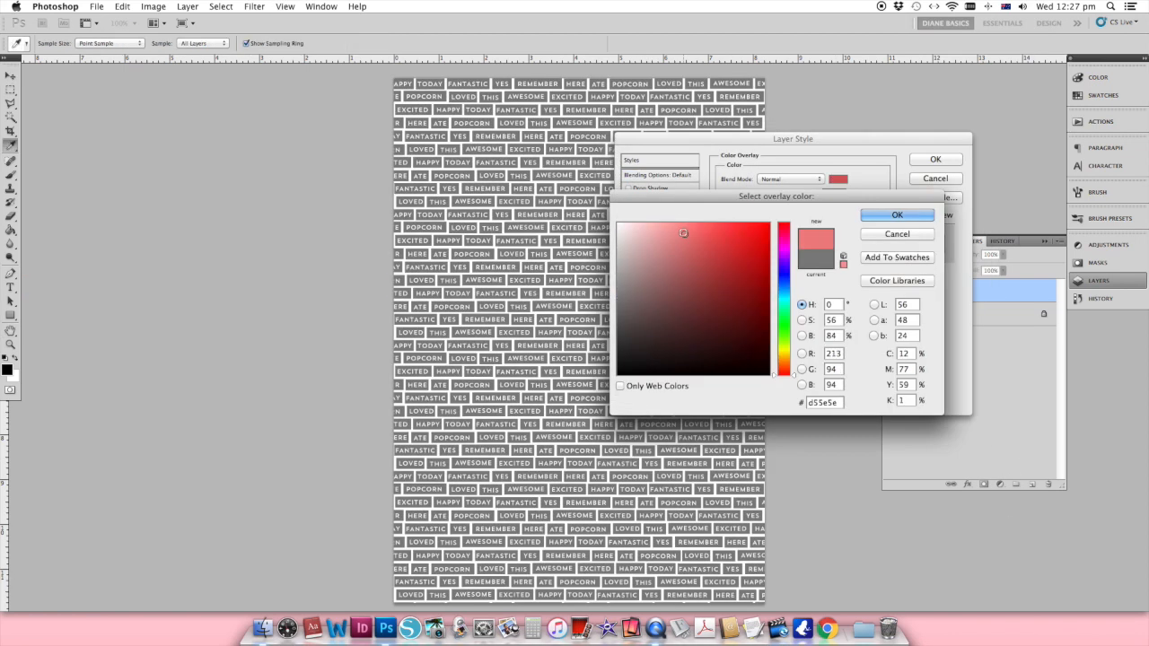
{"action": "left_click", "coordinate": [732, 307]}
{"action": "left_click", "coordinate": [745, 260]}
{"action": "left_click", "coordinate": [649, 314]}
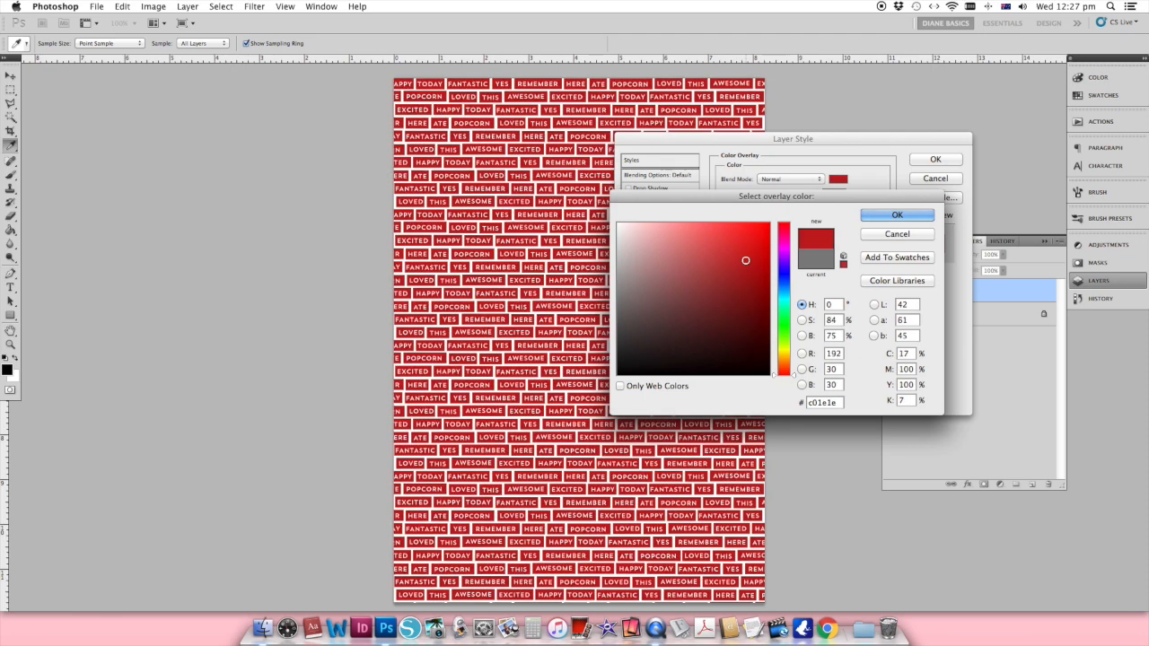
{"action": "left_click_drag", "start_coordinate": [853, 195], "coordinate": [402, 216]}
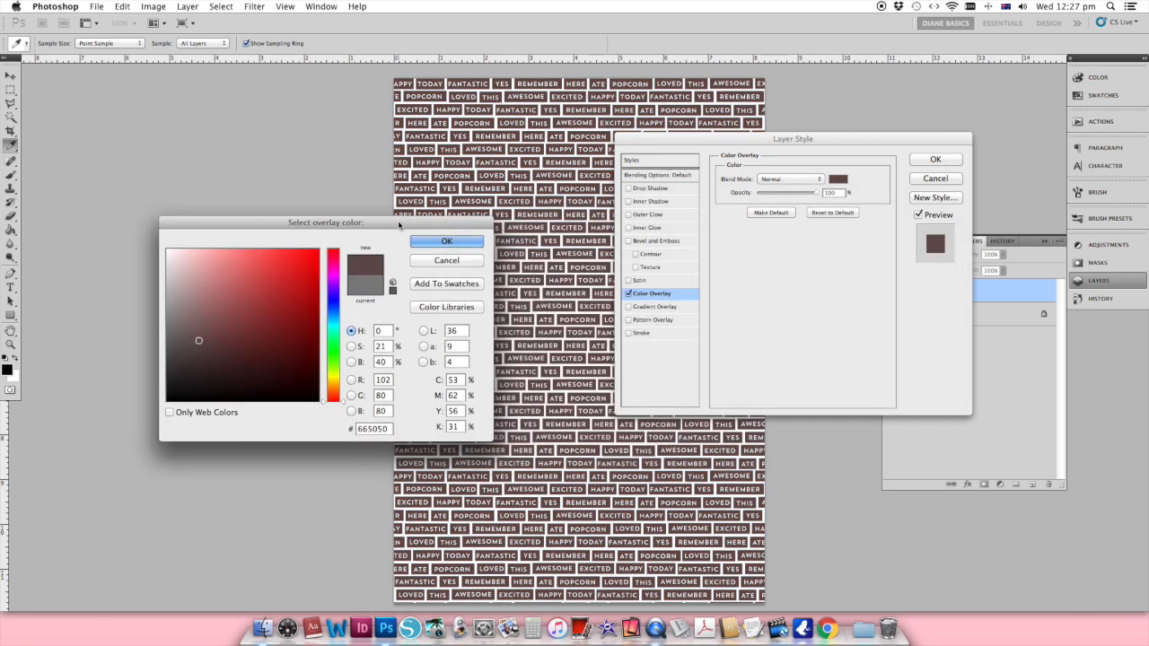
{"action": "left_click", "coordinate": [453, 259]}
- Enable a Gradient Overlay on the pattern layer and open its gradient for editing beside the artwork
{"action": "left_click", "coordinate": [649, 307]}
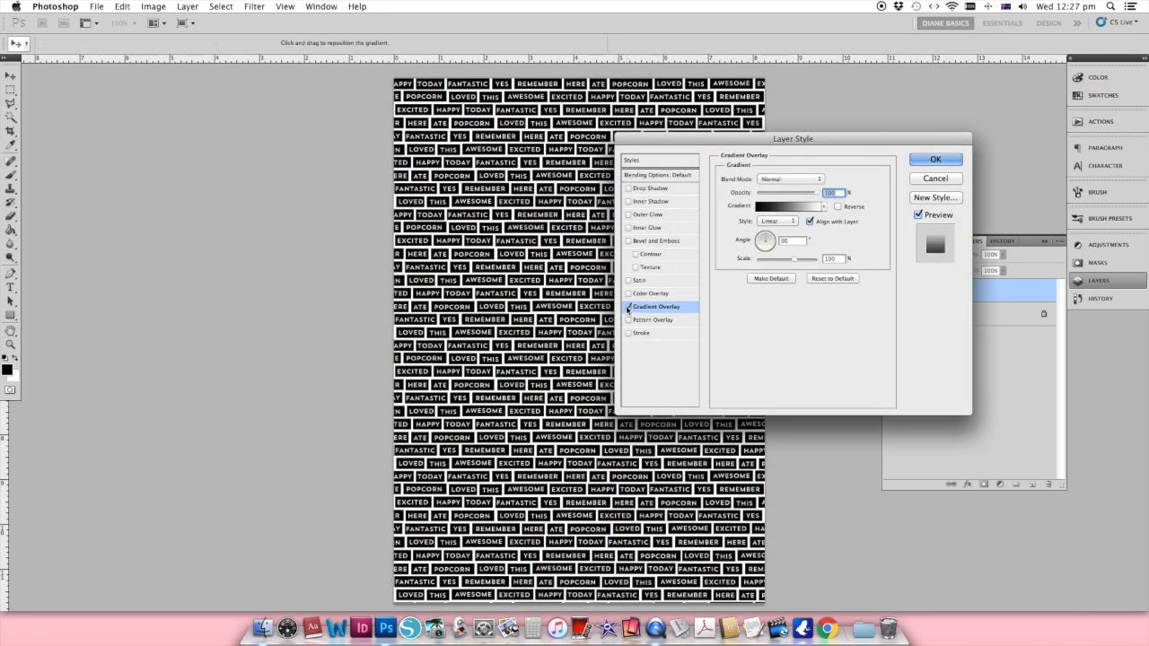
{"action": "left_click", "coordinate": [784, 208]}
{"action": "left_click", "coordinate": [454, 357]}
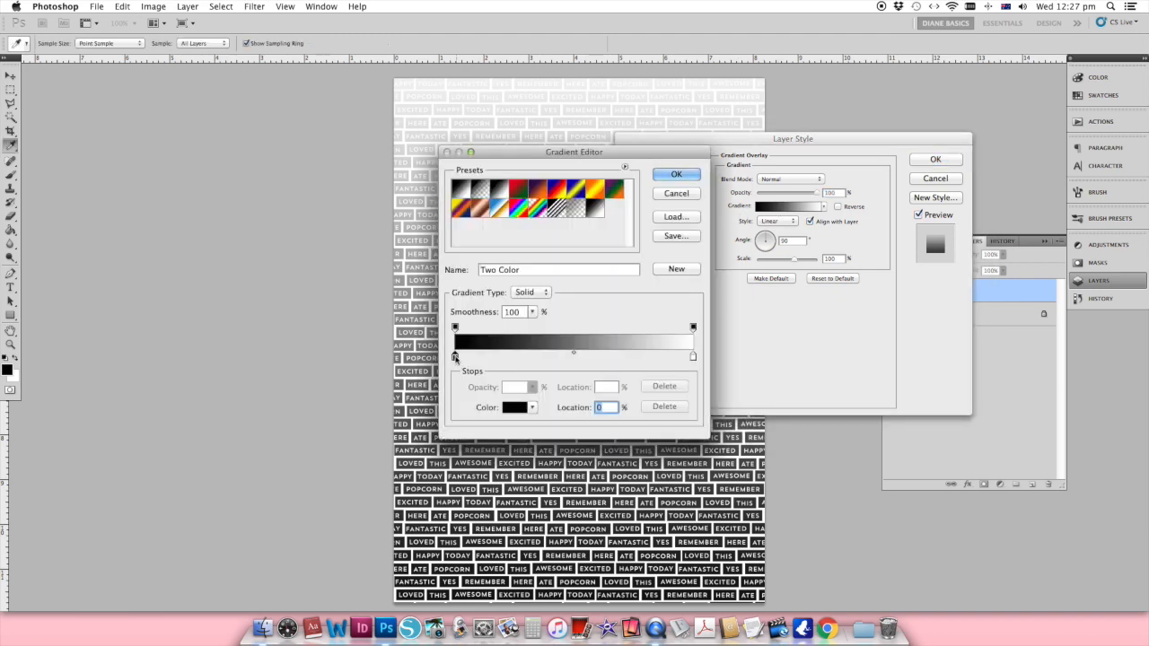
{"action": "left_click_drag", "start_coordinate": [541, 146], "coordinate": [721, 133]}
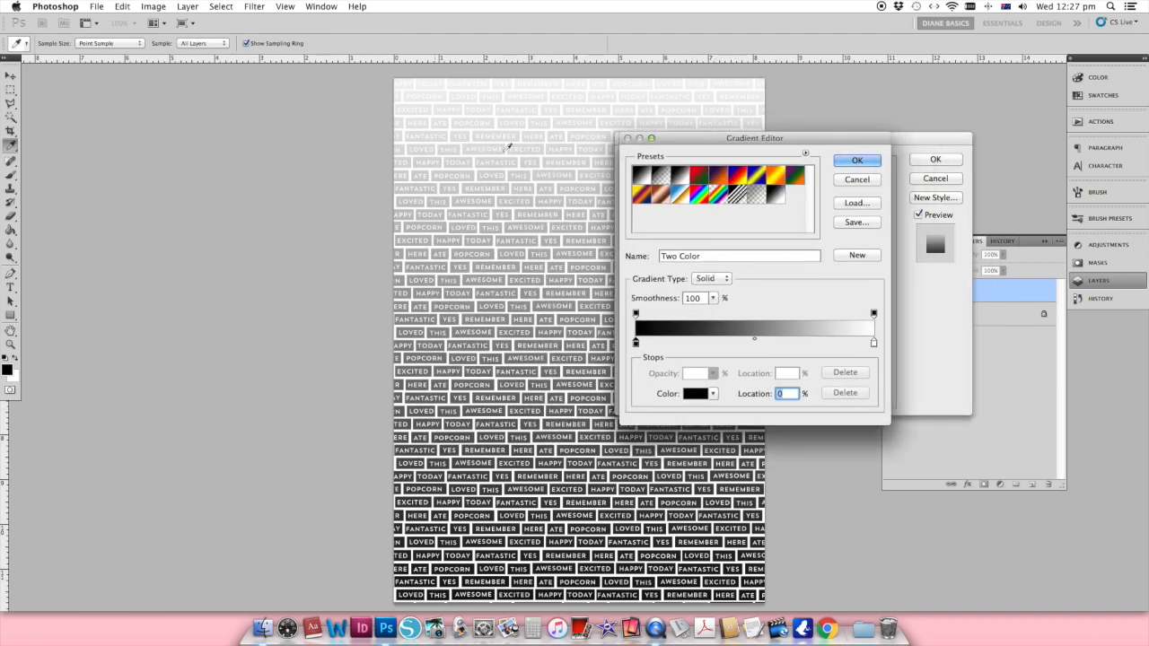
- Set the gradient's end colour stop at 100% to pink #fbb4cf
{"action": "left_click", "coordinate": [873, 343]}
{"action": "left_click", "coordinate": [696, 393]}
{"action": "left_click", "coordinate": [330, 259]}
{"action": "left_click", "coordinate": [195, 248]}
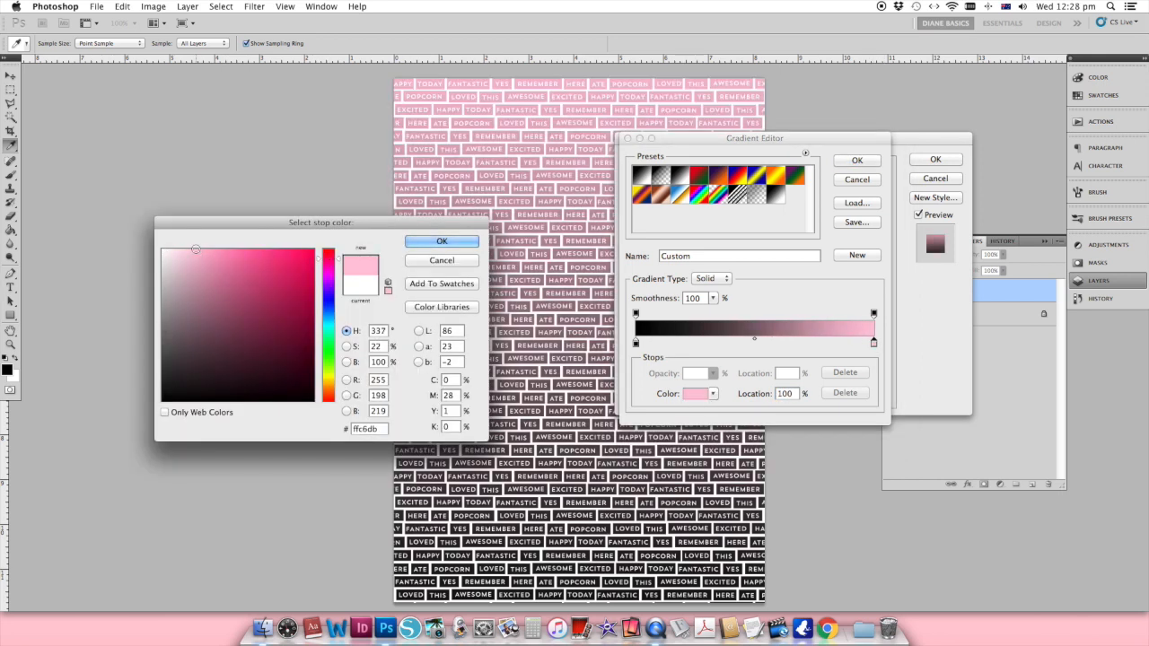
{"action": "mouse_move", "coordinate": [196, 249]}
{"action": "left_mouse_down"}
{"action": "mouse_move", "coordinate": [248, 266]}
{"action": "mouse_move", "coordinate": [207, 251]}
{"action": "left_mouse_up"}
{"action": "left_click_drag", "start_coordinate": [207, 253], "coordinate": [205, 252]}
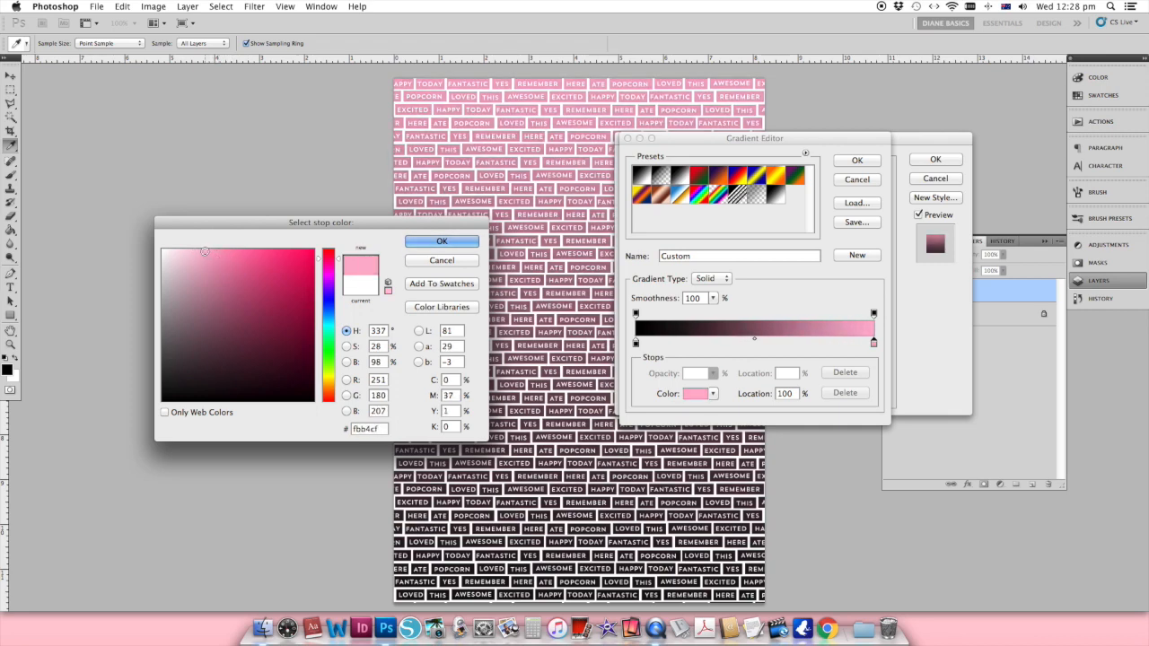
{"action": "left_click", "coordinate": [441, 241]}
- Set the gradient's starting colour stop at 0% to golden yellow #ffcb2d
{"action": "left_click", "coordinate": [635, 343]}
{"action": "left_click", "coordinate": [695, 393]}
{"action": "left_click", "coordinate": [328, 383]}
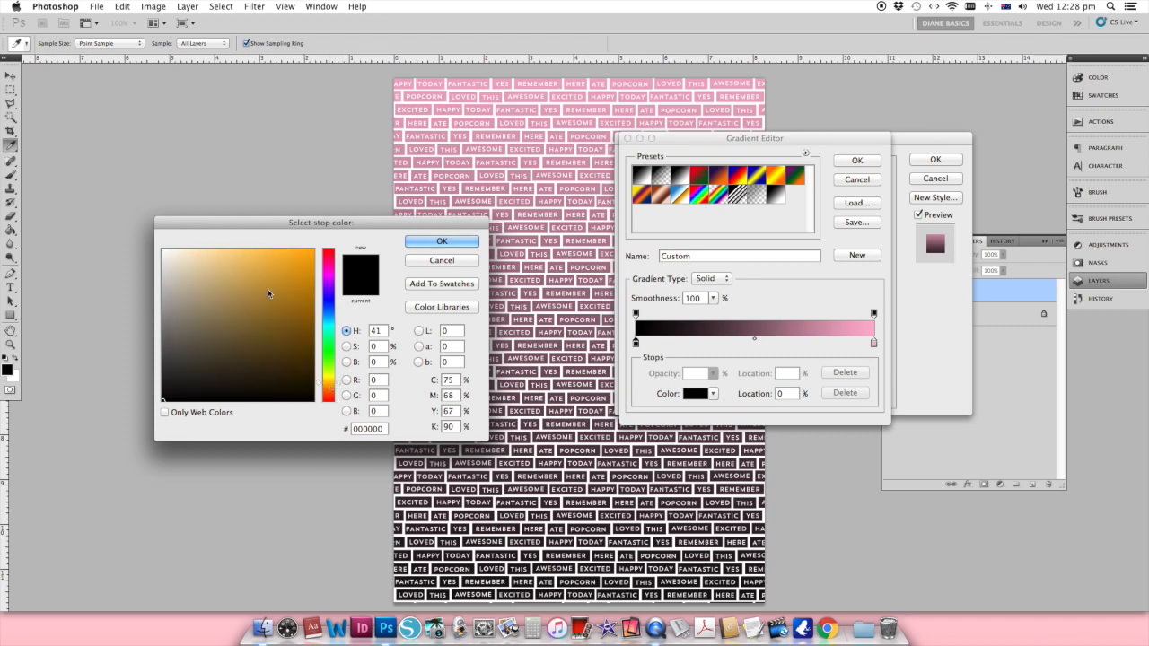
{"action": "left_click", "coordinate": [273, 262]}
{"action": "left_click_drag", "start_coordinate": [273, 262], "coordinate": [287, 249]}
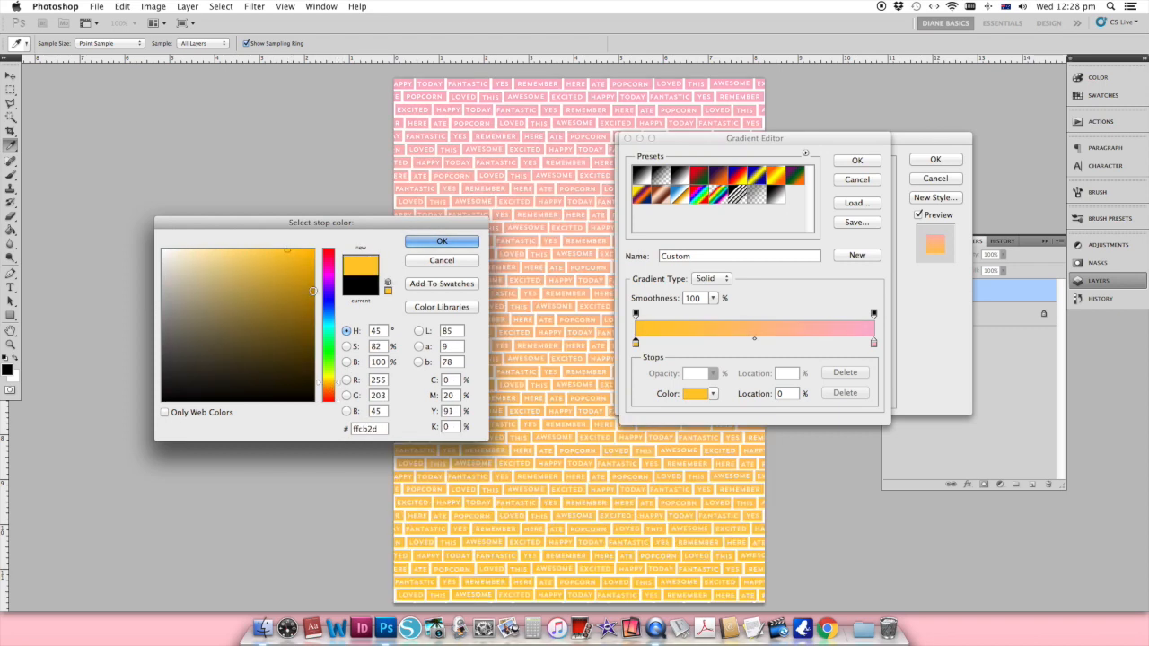
{"action": "left_click", "coordinate": [440, 241]}
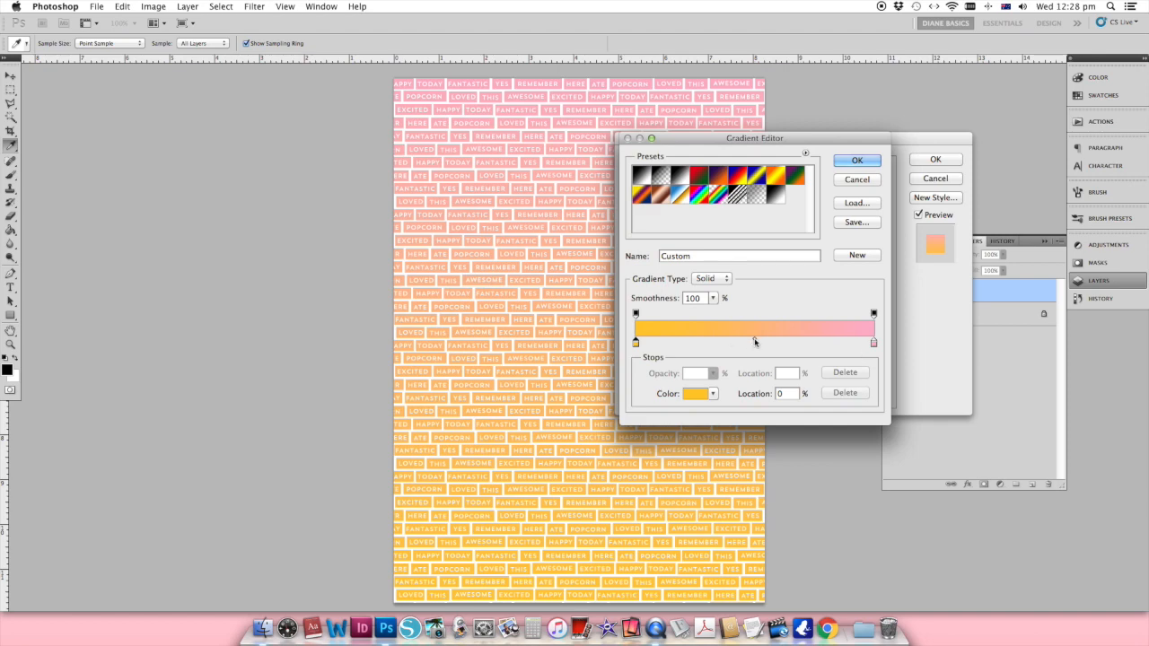
- Move both gradient colour stops inward with the midpoint at about 38%, and apply the overlay to the layer
{"action": "left_click_drag", "start_coordinate": [754, 338], "coordinate": [749, 341]}
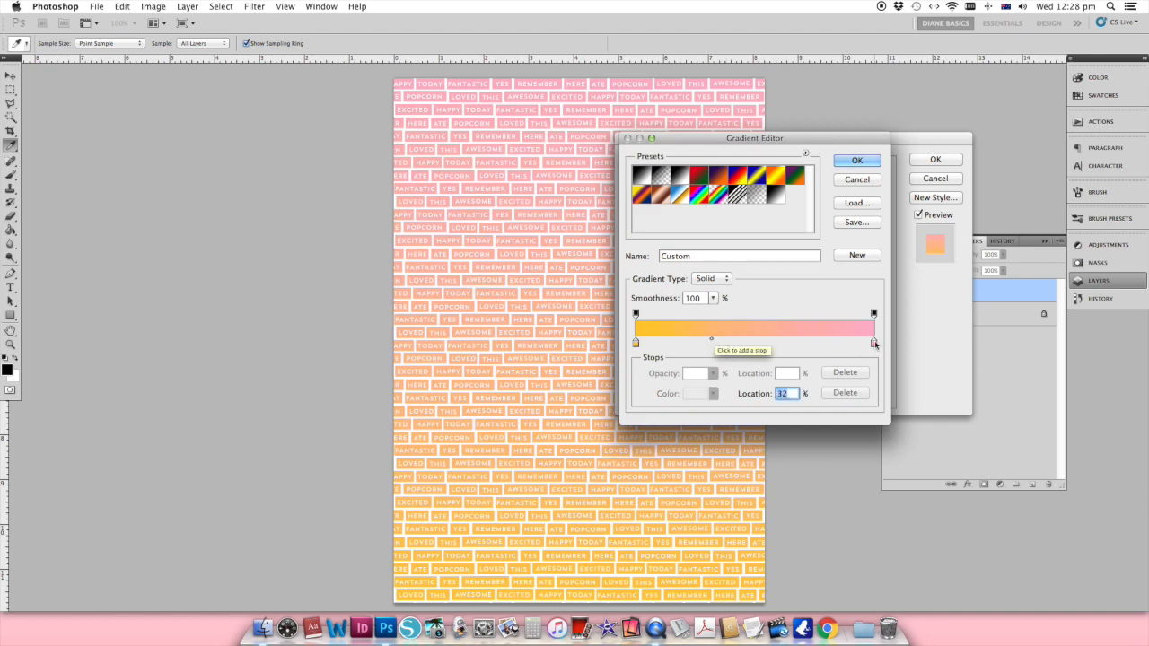
{"action": "left_click_drag", "start_coordinate": [873, 342], "coordinate": [864, 342]}
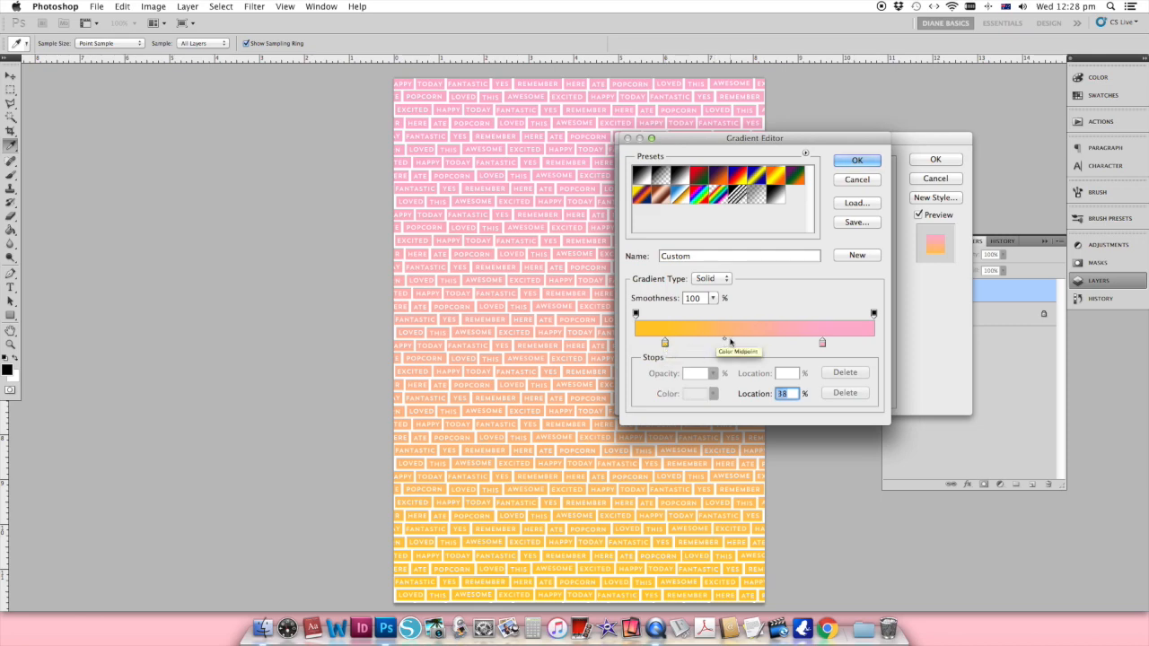
{"action": "left_click_drag", "start_coordinate": [730, 342], "coordinate": [731, 367]}
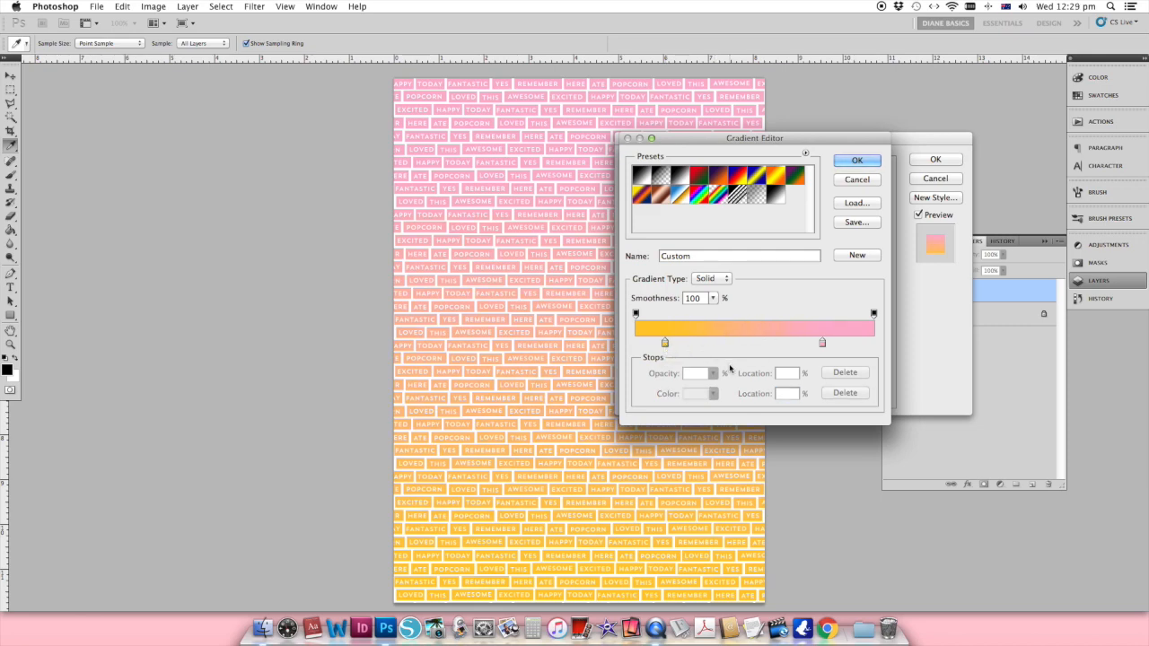
{"action": "left_click", "coordinate": [857, 160]}
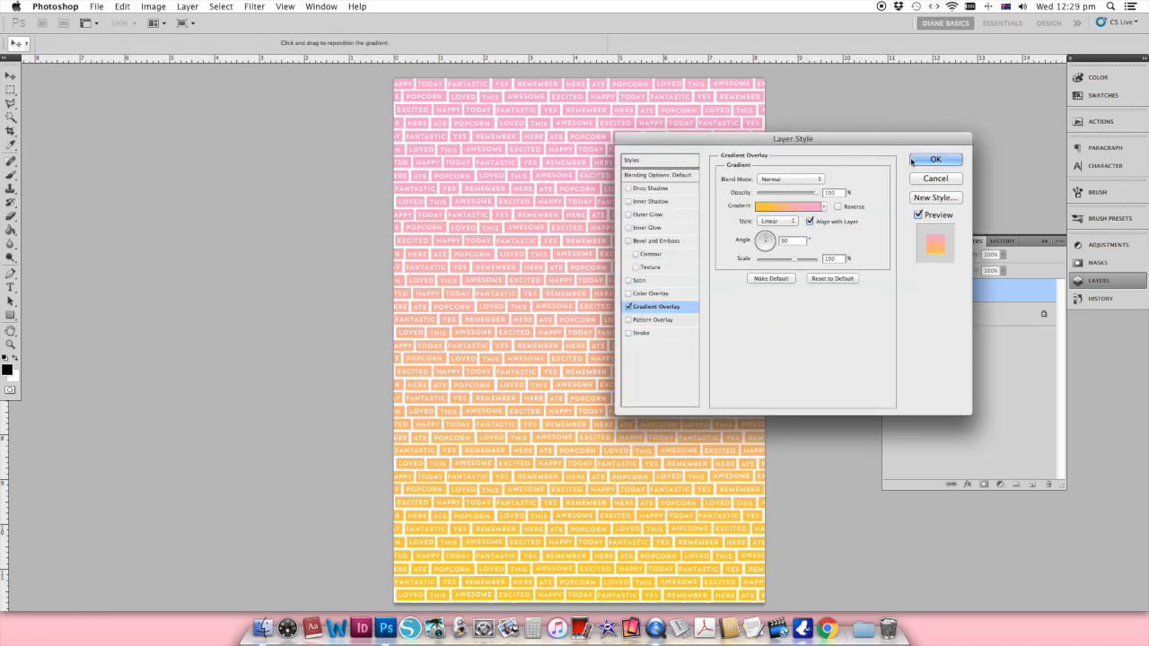
{"action": "left_click", "coordinate": [922, 160]}
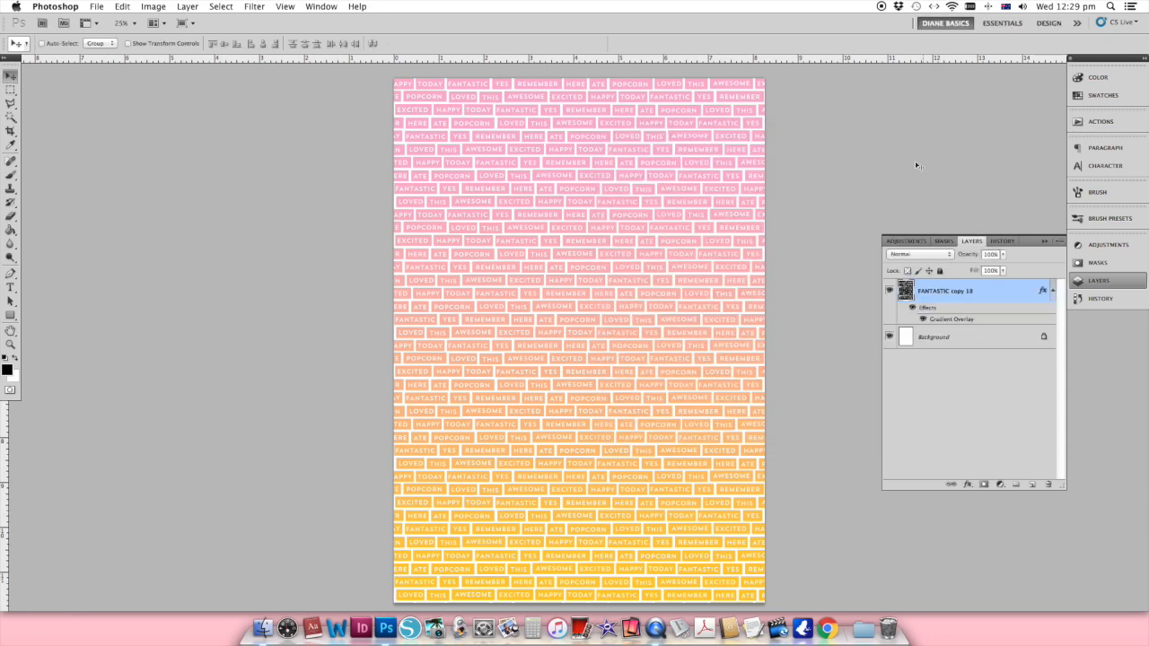
- Crop the page to 11 cm by 21 cm at 300 pixels/inch, positioning the crop area over the middle of the pattern
{"action": "left_click", "coordinate": [11, 131]}
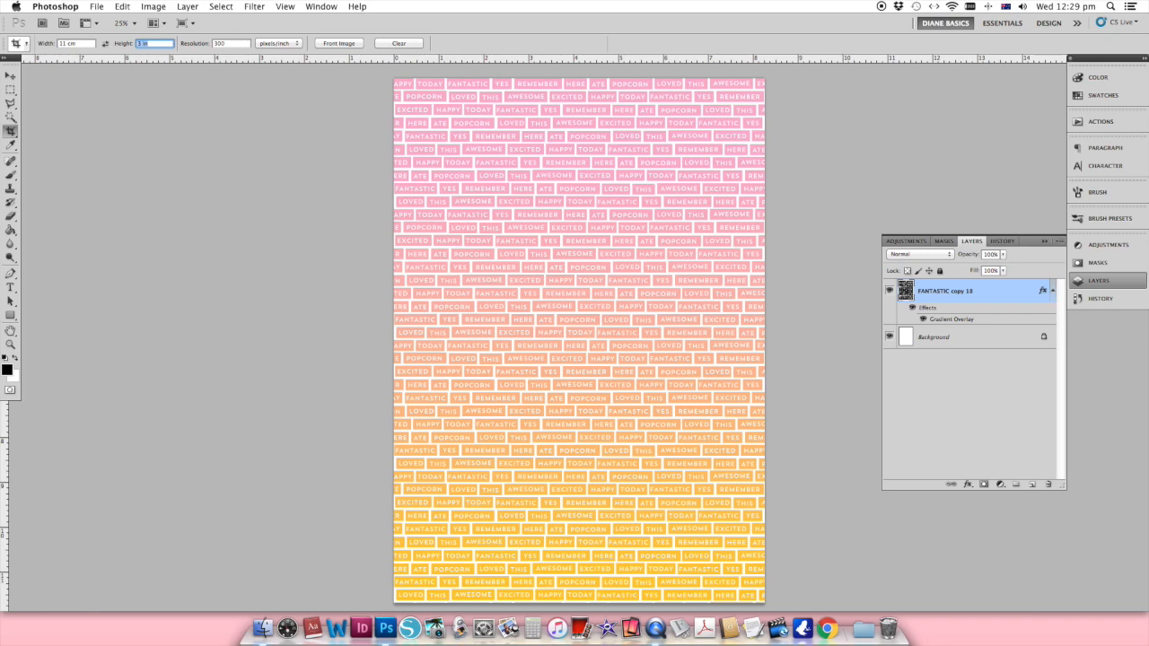
{"action": "type", "text": "21"}
{"action": "left_click_drag", "start_coordinate": [585, 299], "coordinate": [745, 588]}
{"action": "mouse_move", "coordinate": [659, 530]}
{"action": "left_mouse_down"}
{"action": "mouse_move", "coordinate": [646, 512]}
{"action": "mouse_move", "coordinate": [672, 516]}
{"action": "left_mouse_up"}
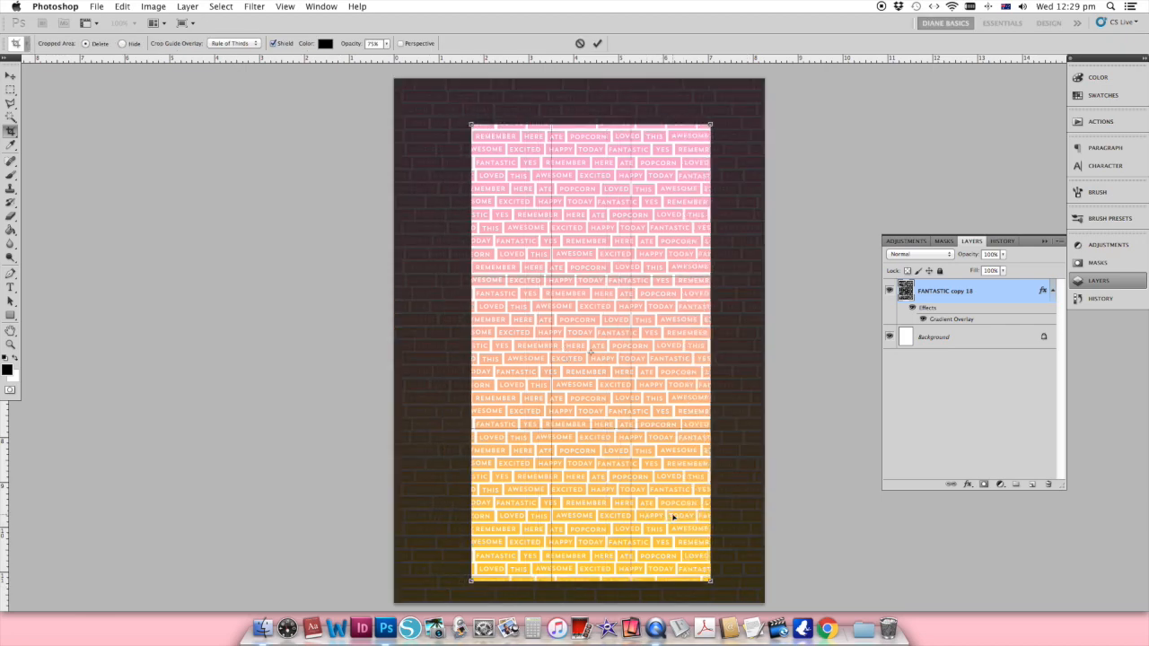
{"action": "key", "text": "Left"}
{"action": "key", "text": "Left"}
{"action": "key", "text": "Left"}
{"action": "key", "text": "Right"}
{"action": "key", "text": "Return"}
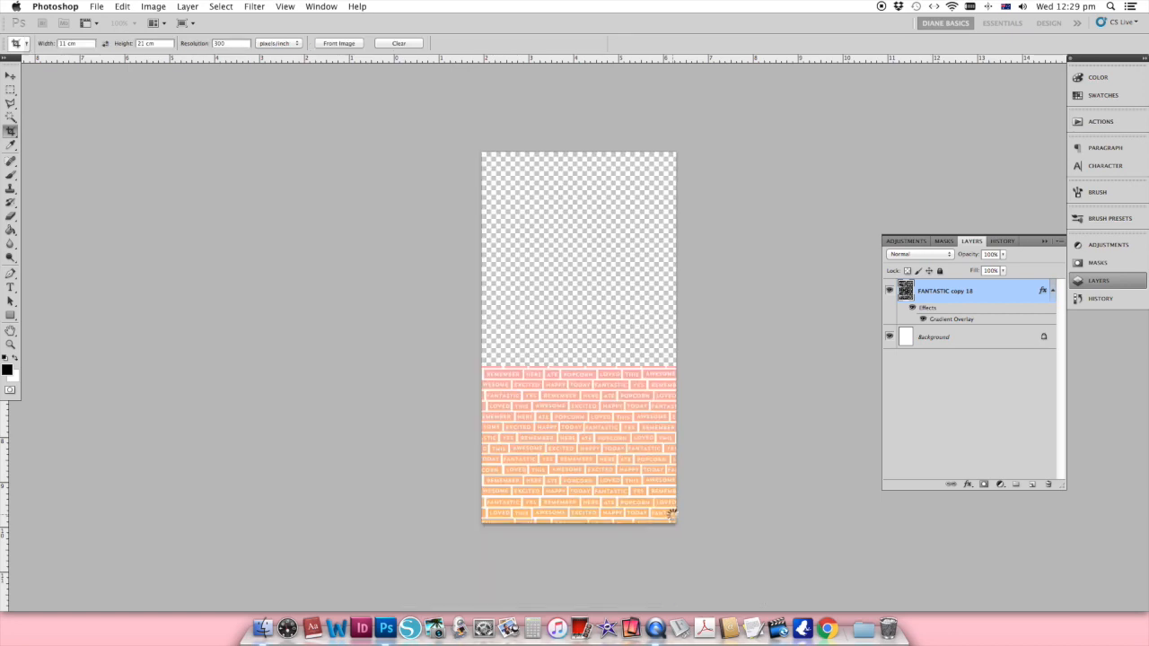
{"action": "left_click", "coordinate": [12, 77]}
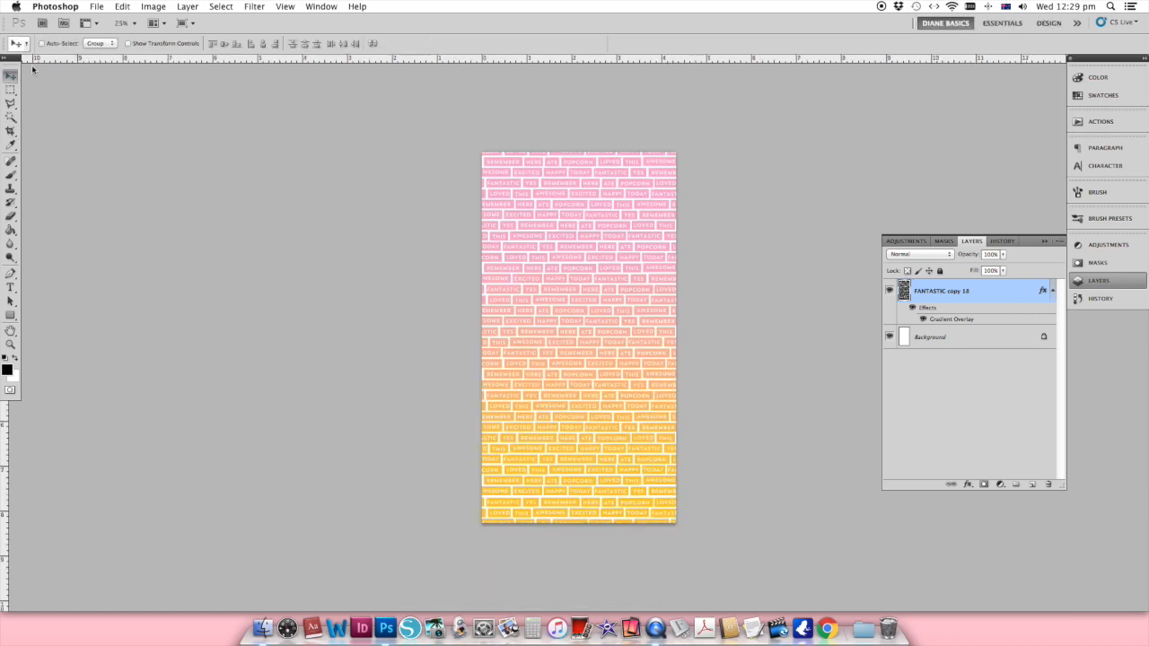
- Open the print setup for the cropped pattern and bring up the printer's print settings
{"action": "left_click", "coordinate": [99, 7]}
{"action": "left_click", "coordinate": [108, 364]}
{"action": "left_click", "coordinate": [589, 180]}
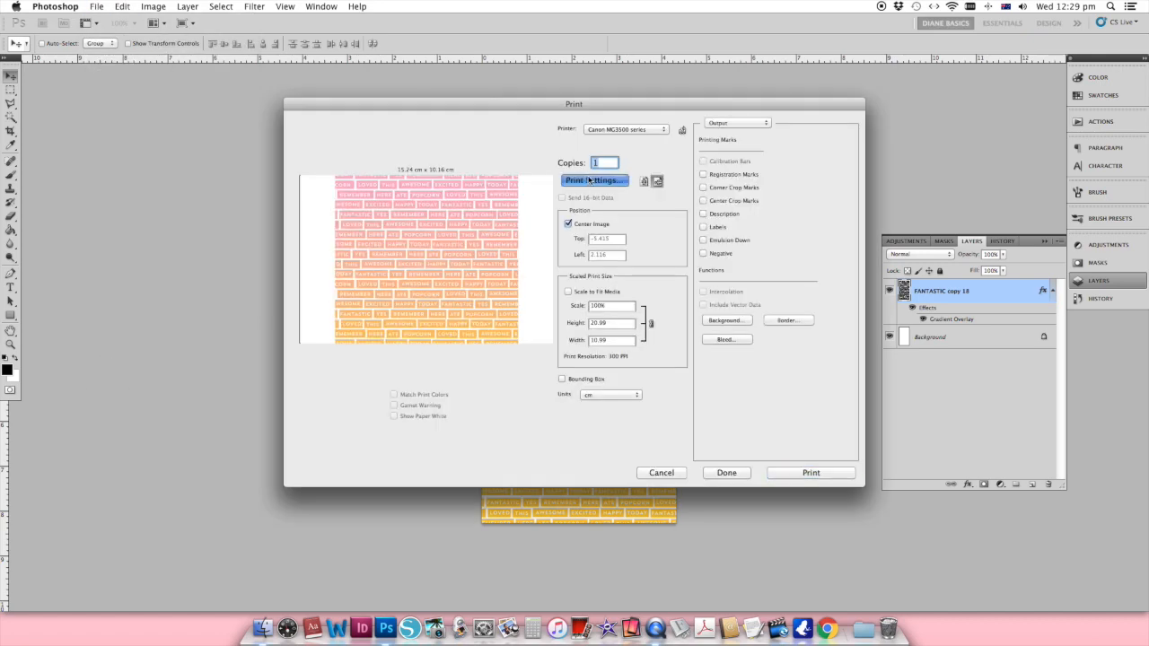